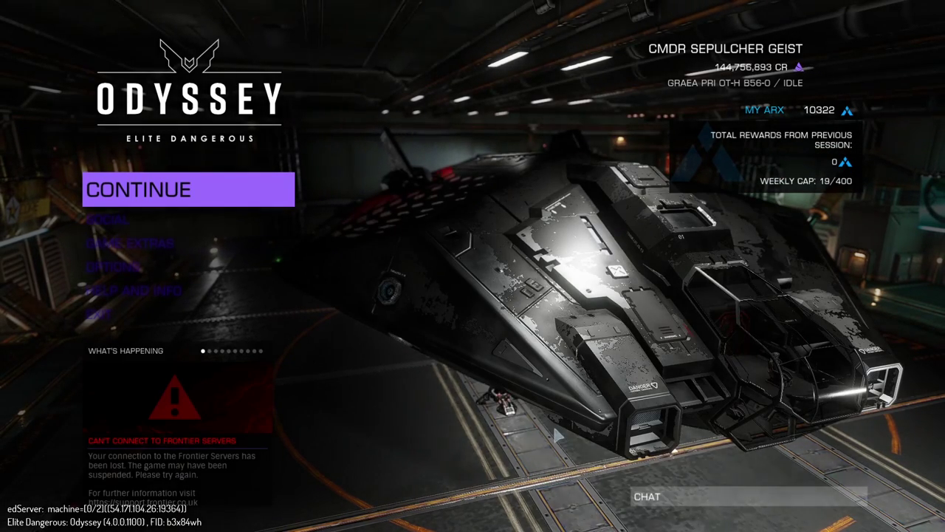
pyautogui.press('Return')
pyautogui.press('Return')
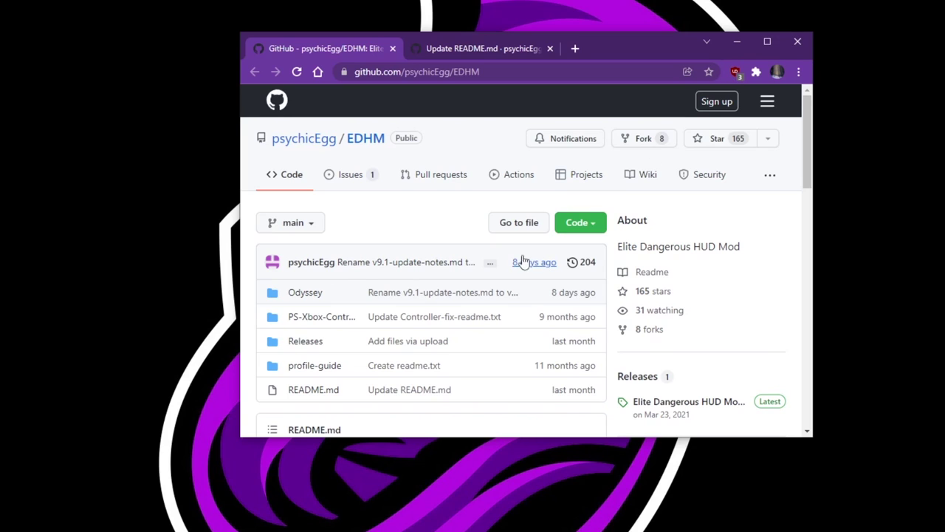
# - Read through the EDHM repository's README, including the EDHM UI recommendation and the Horizons download section
pyautogui.scroll(-7, 453, 308)
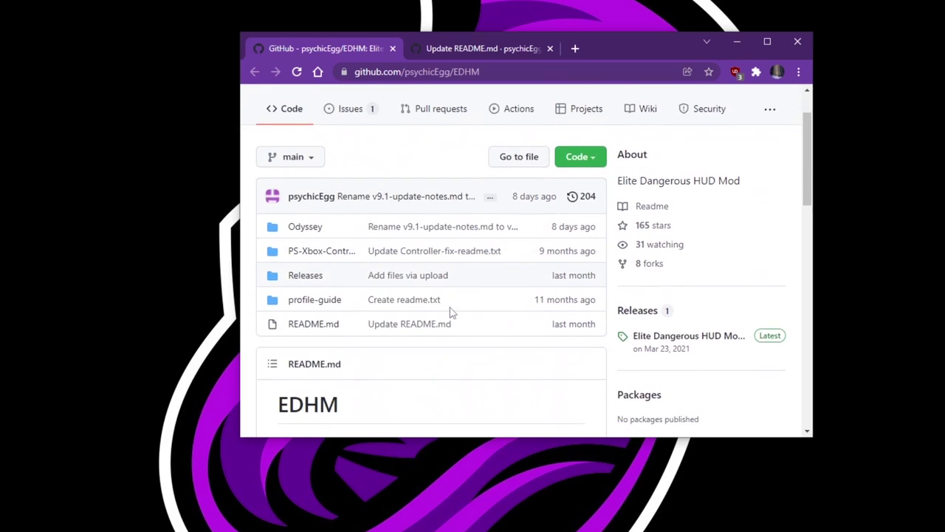
pyautogui.scroll(-2, 457, 299)
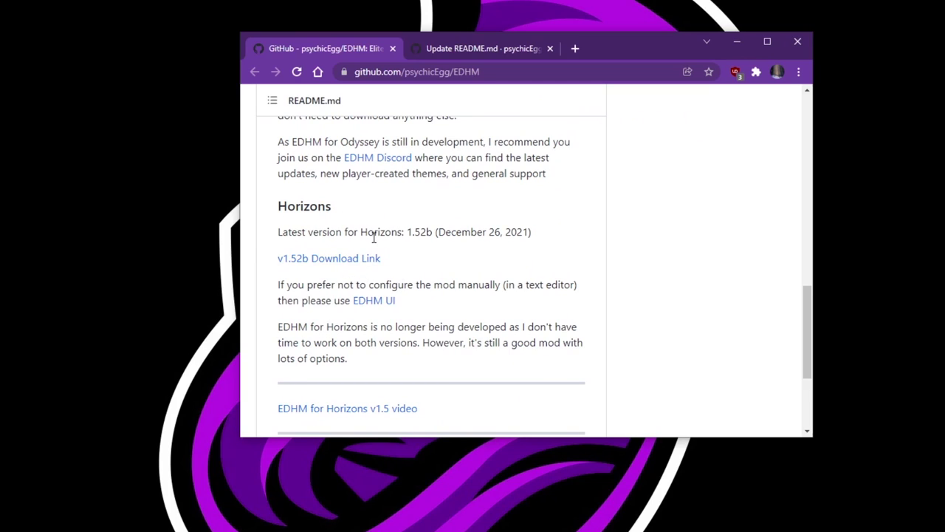
pyautogui.scroll(1, 392, 289)
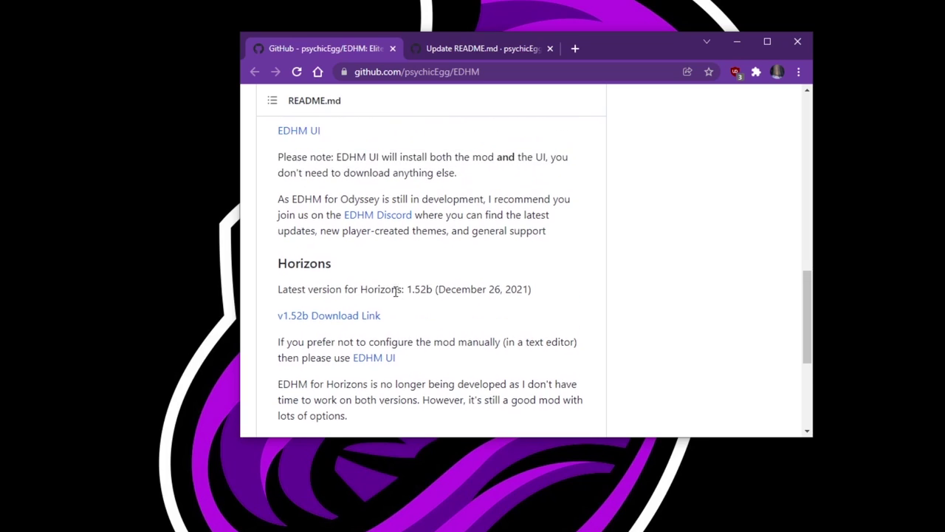
pyautogui.scroll(-2, 337, 327)
pyautogui.scroll(1, 296, 275)
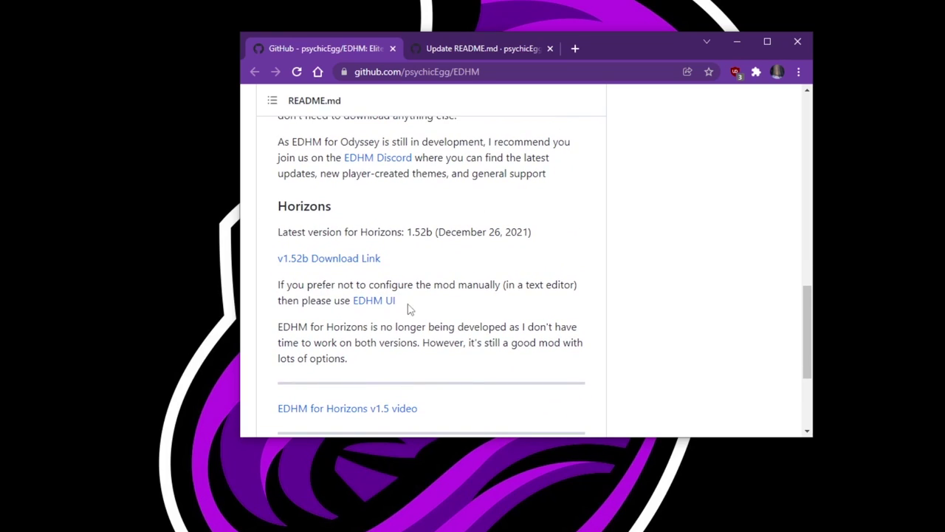
pyautogui.scroll(5, 408, 308)
pyautogui.scroll(1, 443, 318)
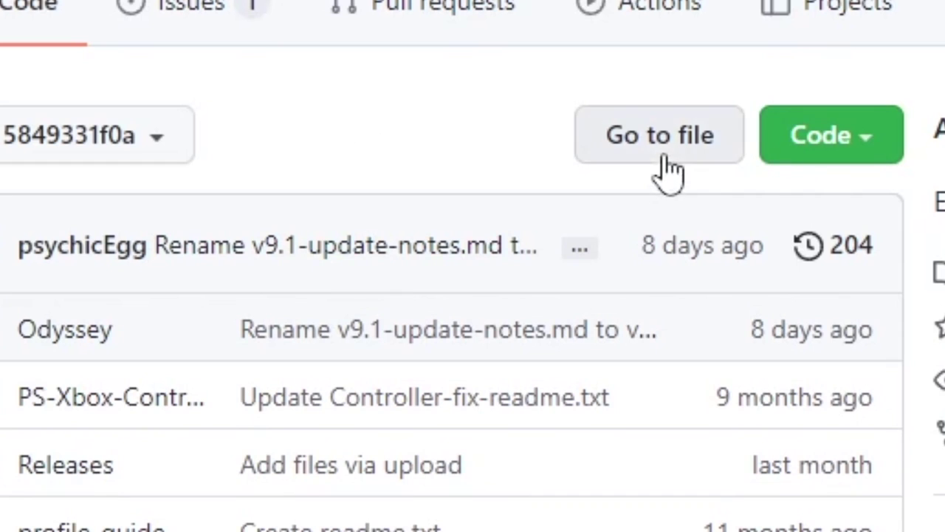
# - Browse the repository's full file list and open the page for Odyssey/EDHM (Odyssey) v9.2c Beta.zip
pyautogui.click(521, 162)
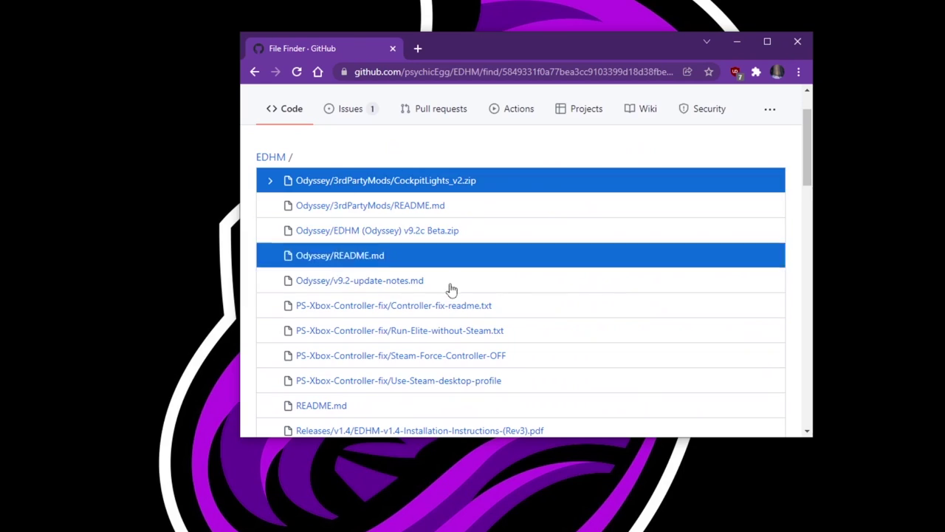
pyautogui.scroll(-3, 442, 438)
pyautogui.scroll(5, 482, 443)
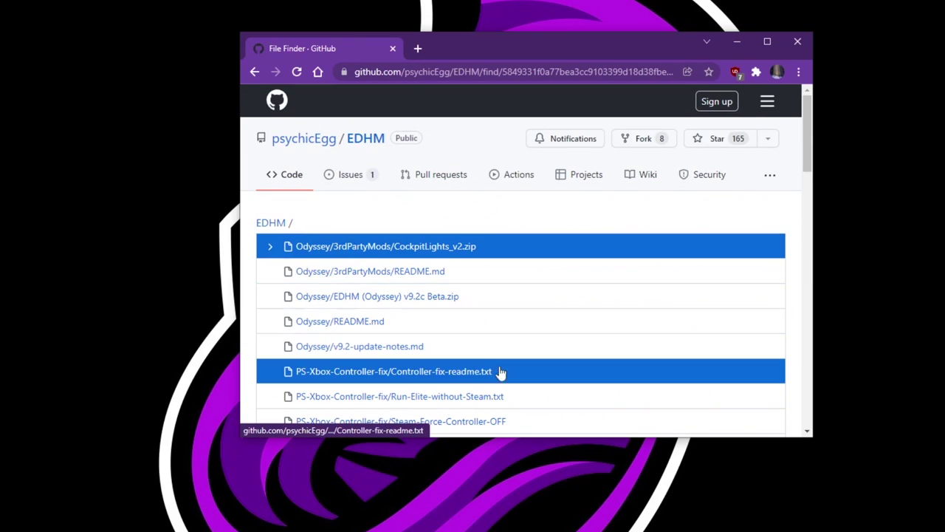
pyautogui.press('Down')
pyautogui.press('Down')
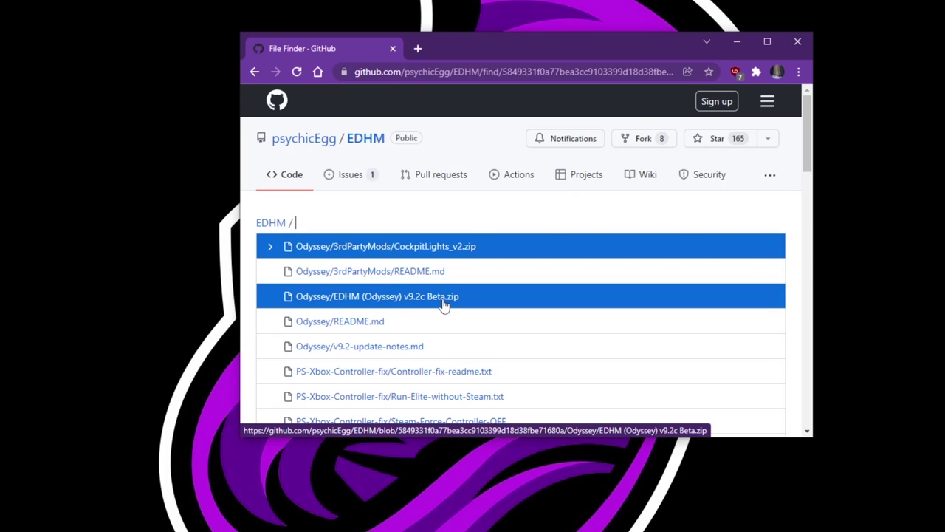
pyautogui.click(444, 305)
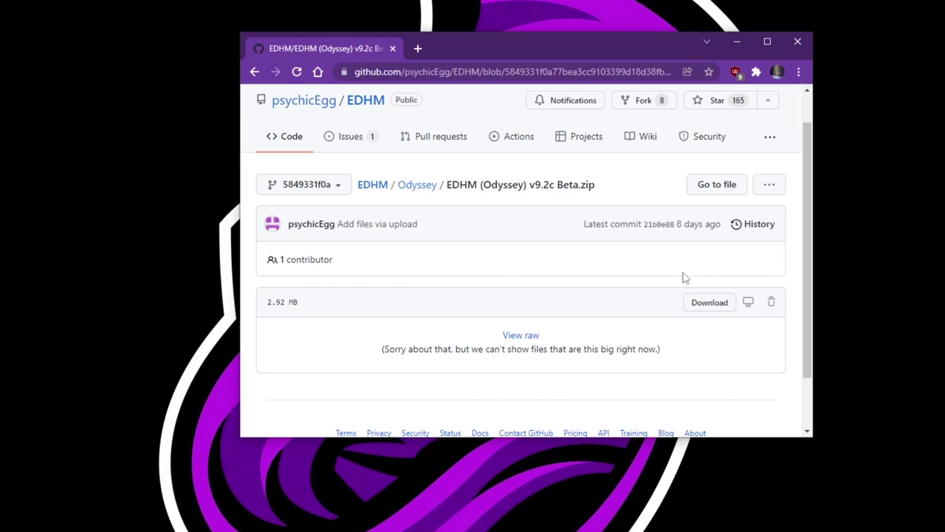
# - Return to the EDHM repository's main page and follow the README's EDHM UI link to its releases
pyautogui.click(256, 73)
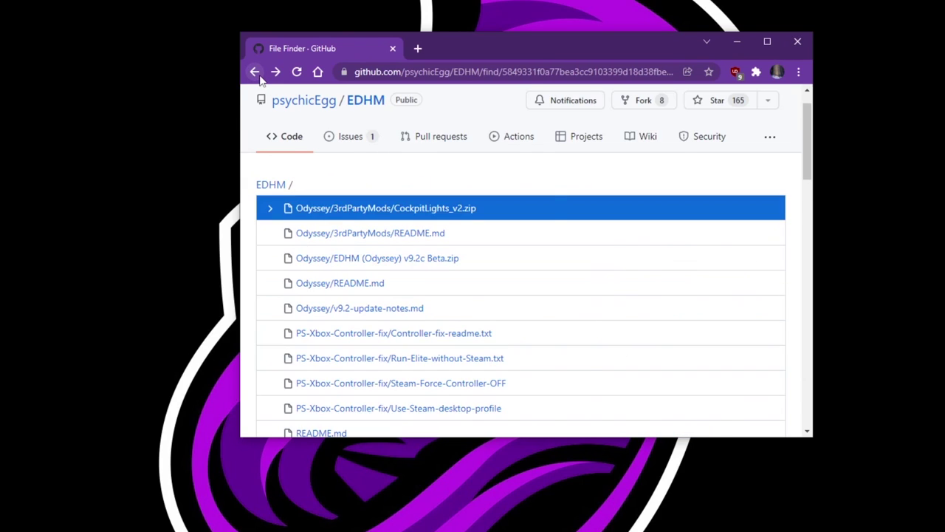
pyautogui.click(256, 73)
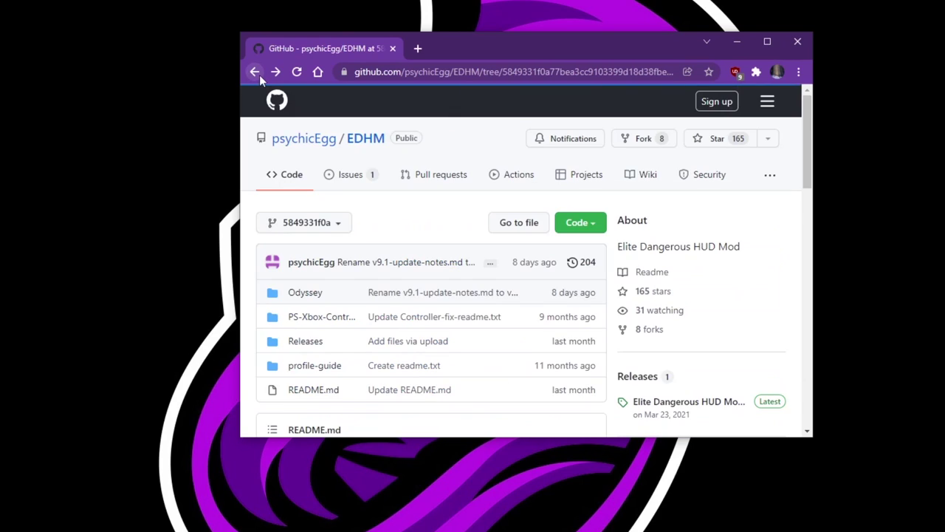
pyautogui.click(445, 206)
pyautogui.scroll(-3, 472, 301)
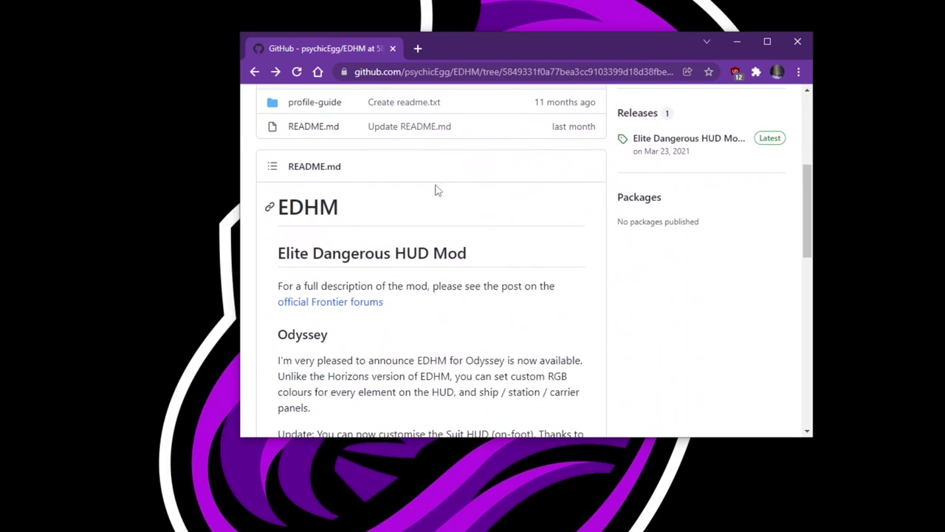
pyautogui.scroll(-4, 443, 203)
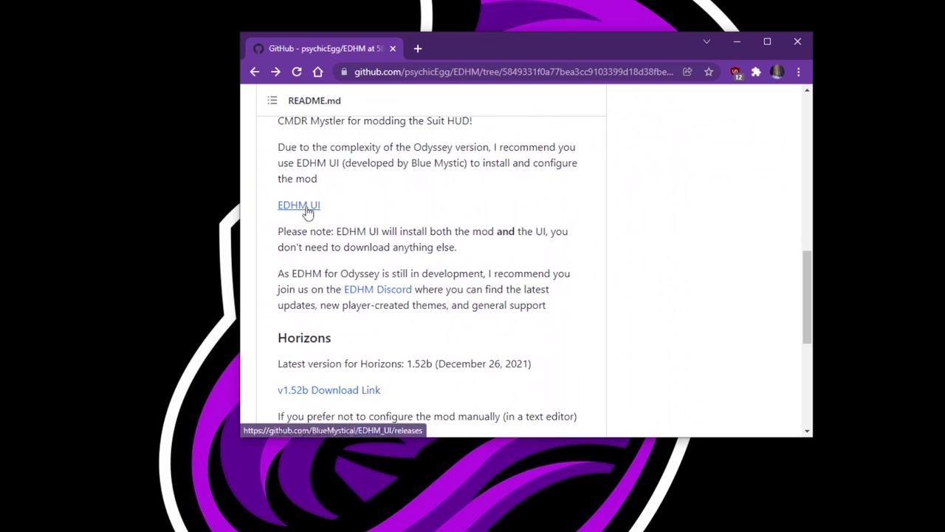
pyautogui.click(311, 211)
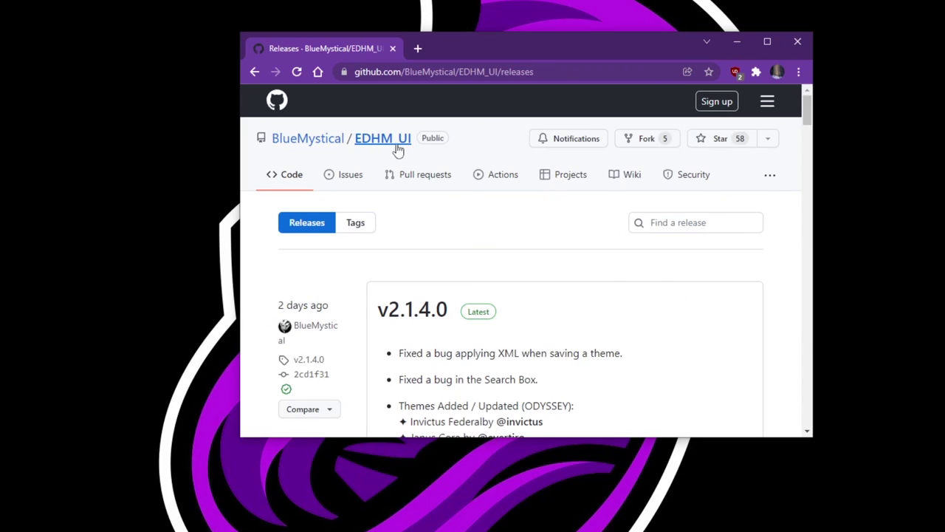
# - Review the EDHM_UI v2.1.4.0 release notes and its list of downloadable assets
pyautogui.moveTo(316, 147)
pyautogui.scroll(-1, 515, 302)
pyautogui.scroll(-3, 515, 302)
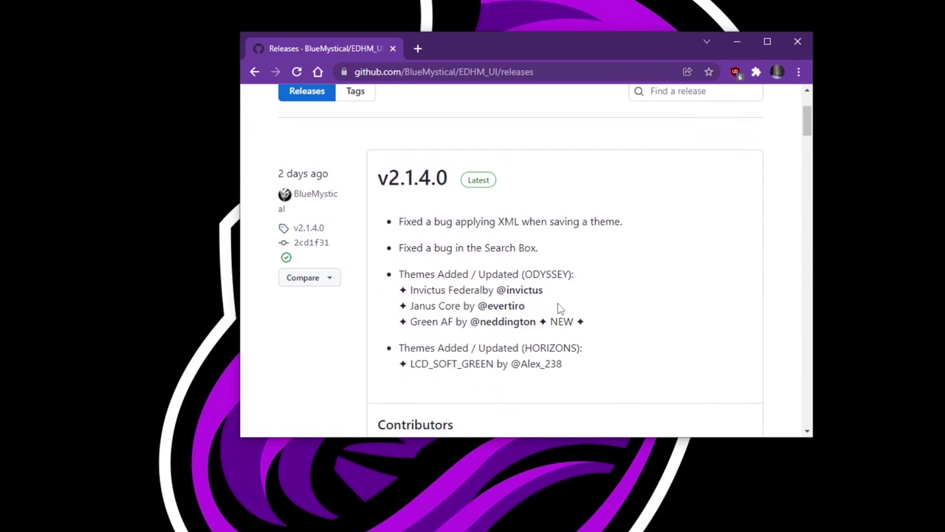
pyautogui.scroll(-2, 572, 252)
pyautogui.scroll(5, 569, 253)
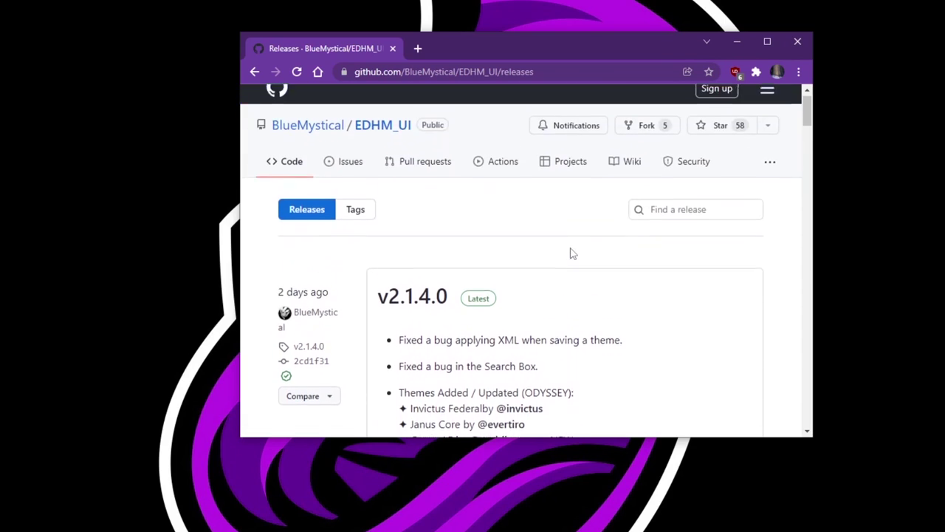
pyautogui.scroll(-1, 493, 273)
pyautogui.scroll(2, 658, 221)
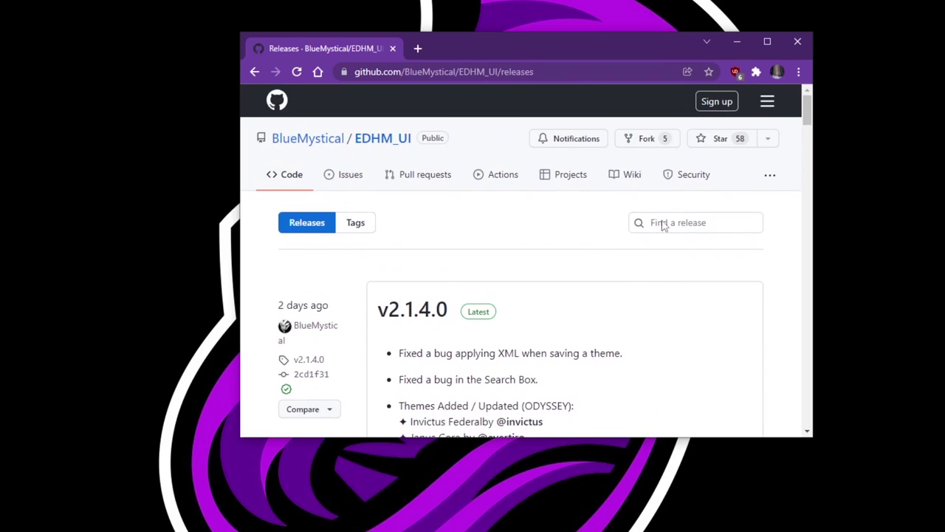
pyautogui.scroll(-4, 663, 224)
pyautogui.scroll(-9, 478, 194)
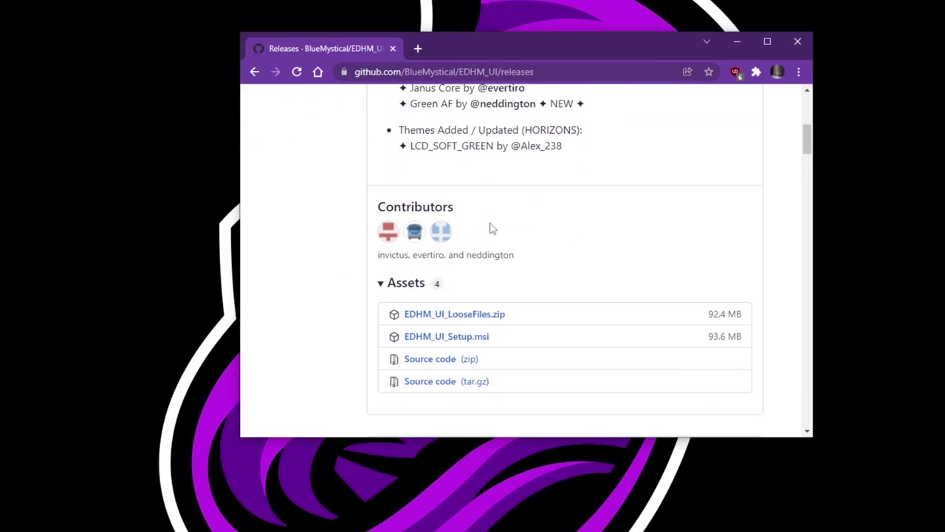
pyautogui.scroll(2, 469, 255)
pyautogui.scroll(1, 534, 333)
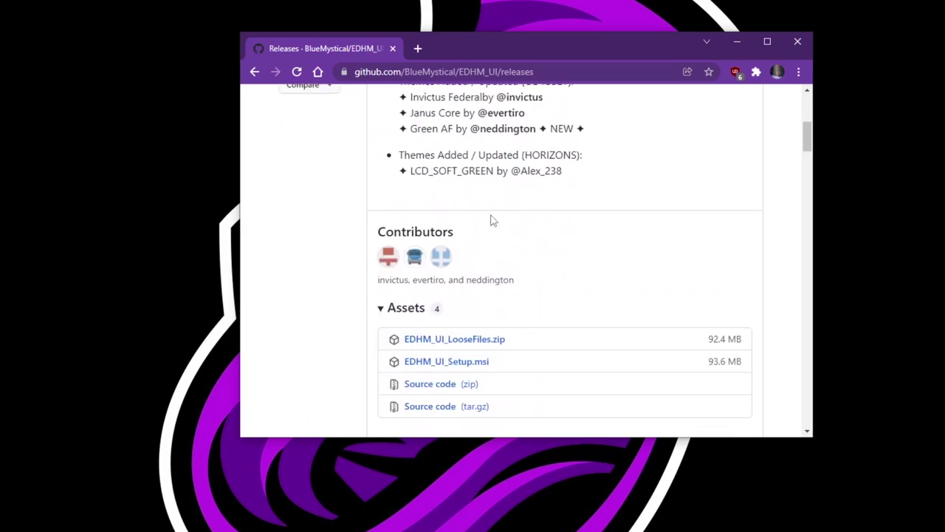
pyautogui.scroll(-1, 464, 232)
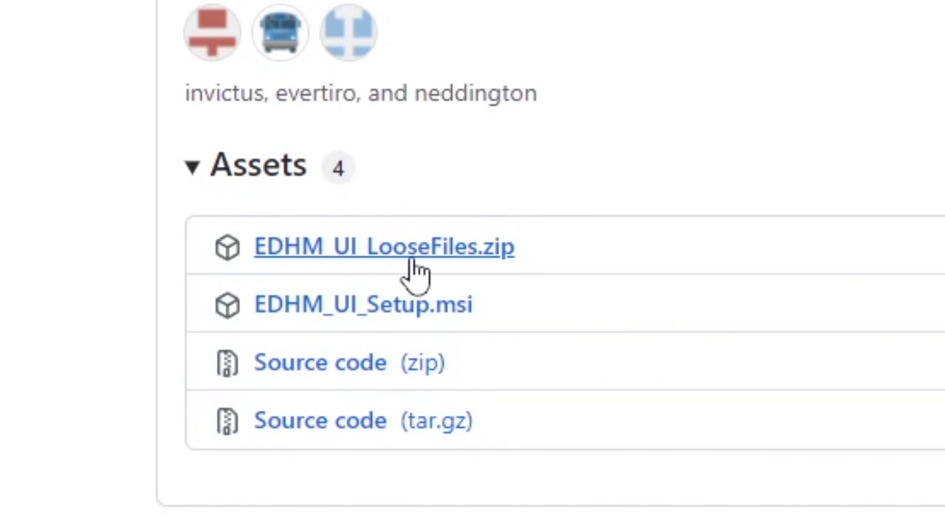
# - Download EDHM_UI_LooseFiles.zip from the v2.1.4.0 release to the desktop, then close the browser window
pyautogui.click(412, 260)
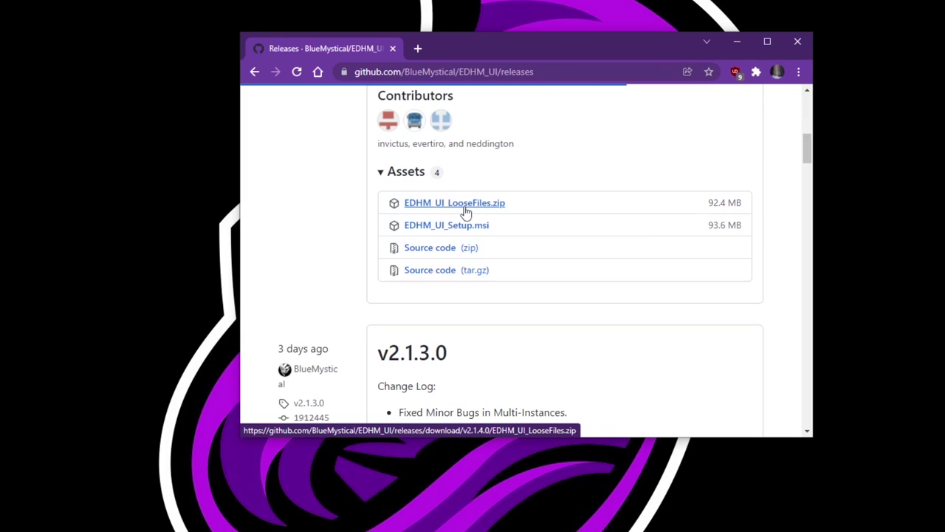
pyautogui.moveTo(466, 212); pyautogui.dragTo(173, 188)
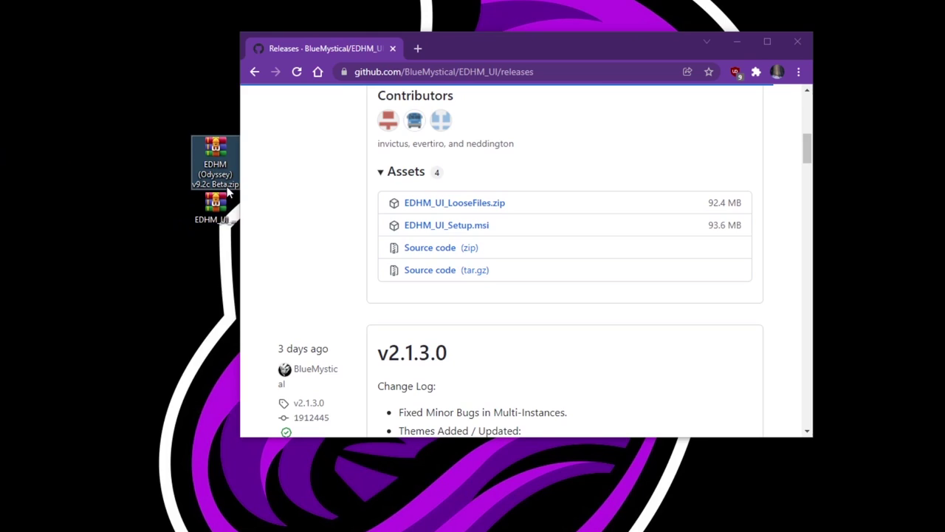
pyautogui.click(215, 214)
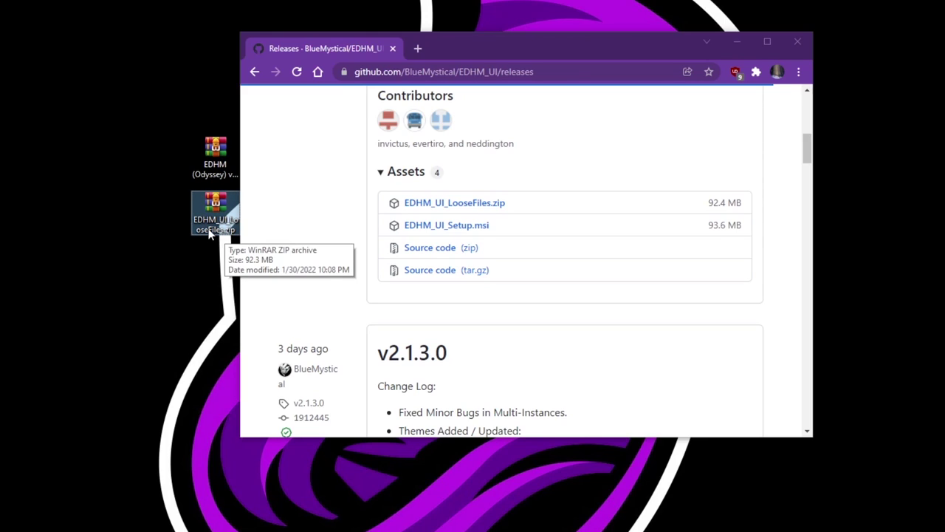
pyautogui.click(791, 45)
# - Check which drive and parent folders hold the Elite Dangerous Products folder
pyautogui.rightClick(579, 167)
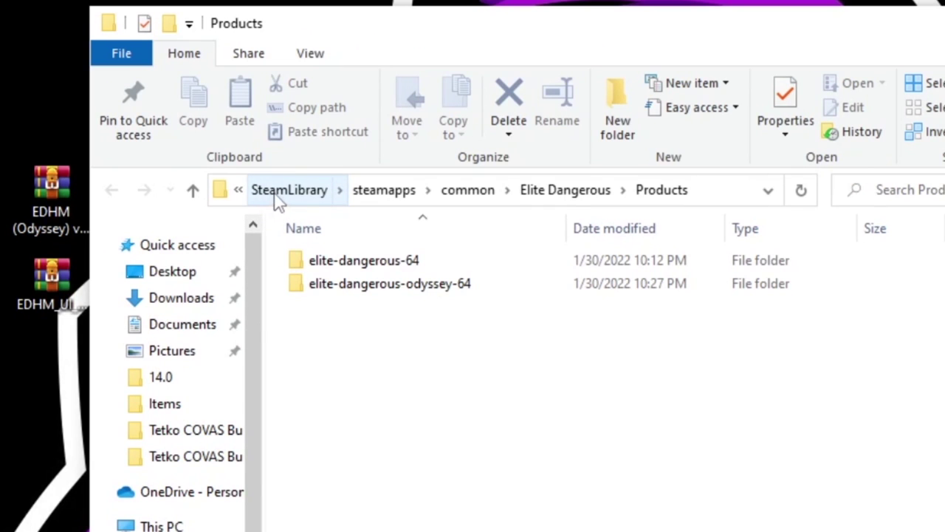
pyautogui.click(239, 192)
pyautogui.click(239, 192)
pyautogui.click(240, 192)
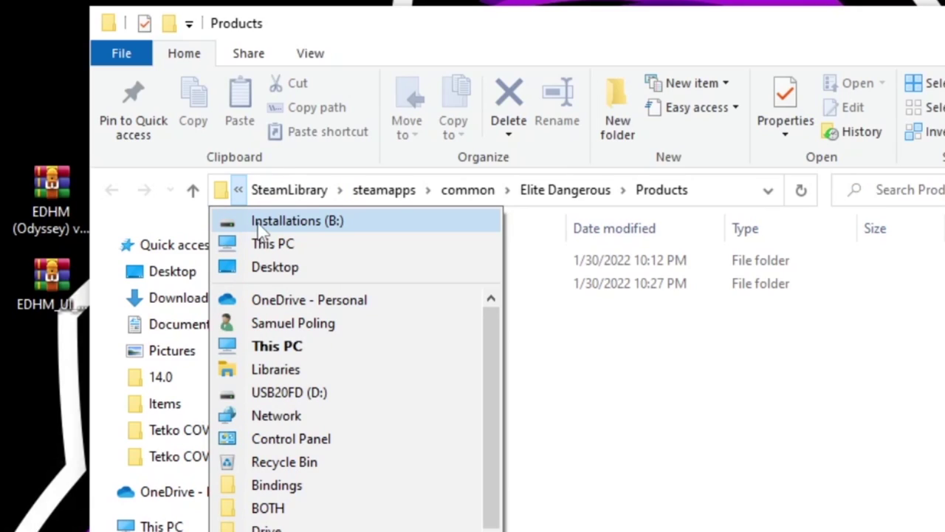
pyautogui.click(297, 200)
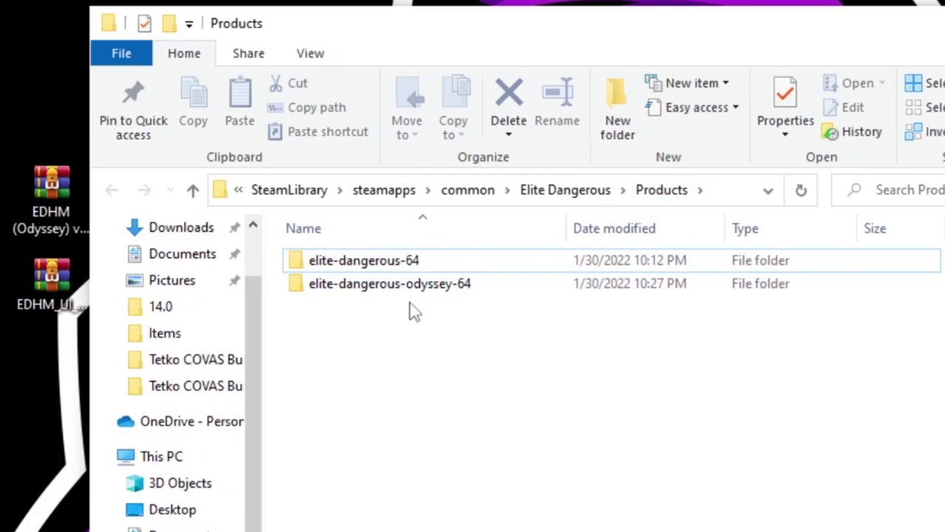
# - Compare the two game folders in Products and look inside elite-dangerous-64
pyautogui.click(398, 270)
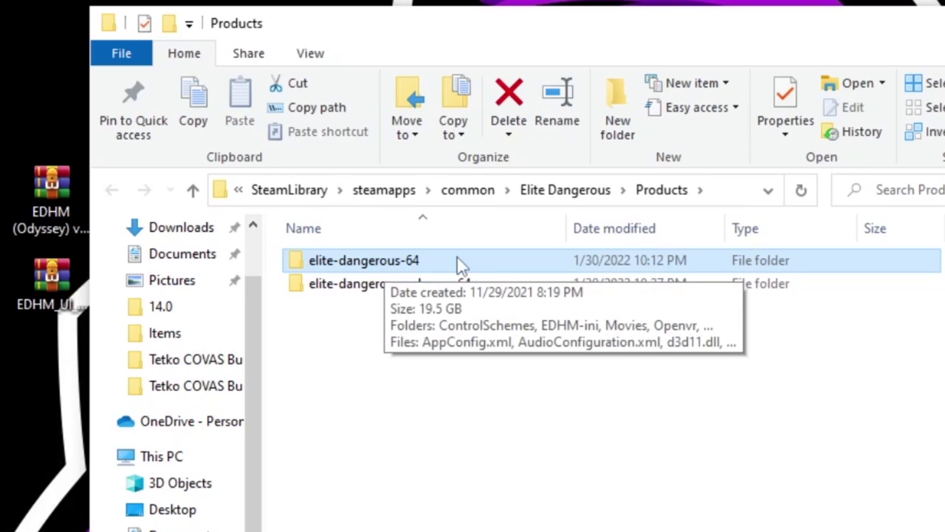
pyautogui.click(343, 290)
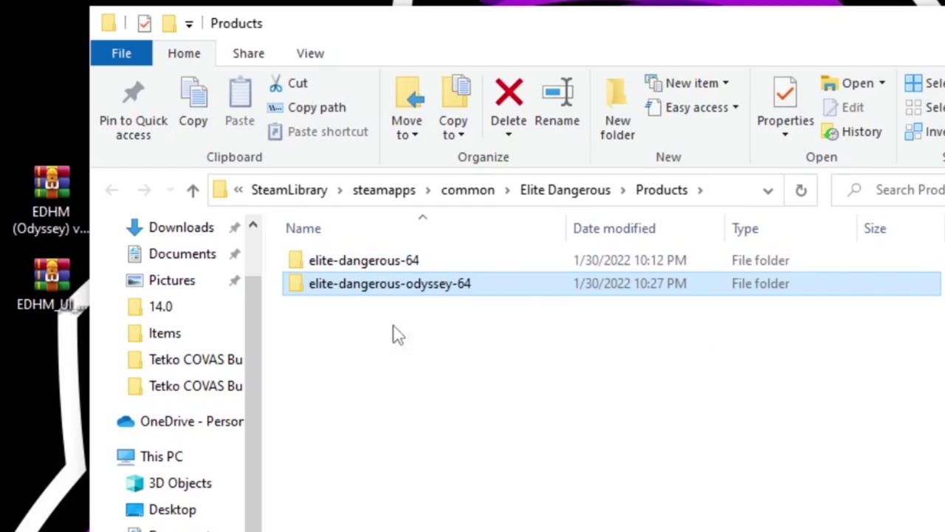
pyautogui.click(385, 269)
pyautogui.doubleClick(387, 270)
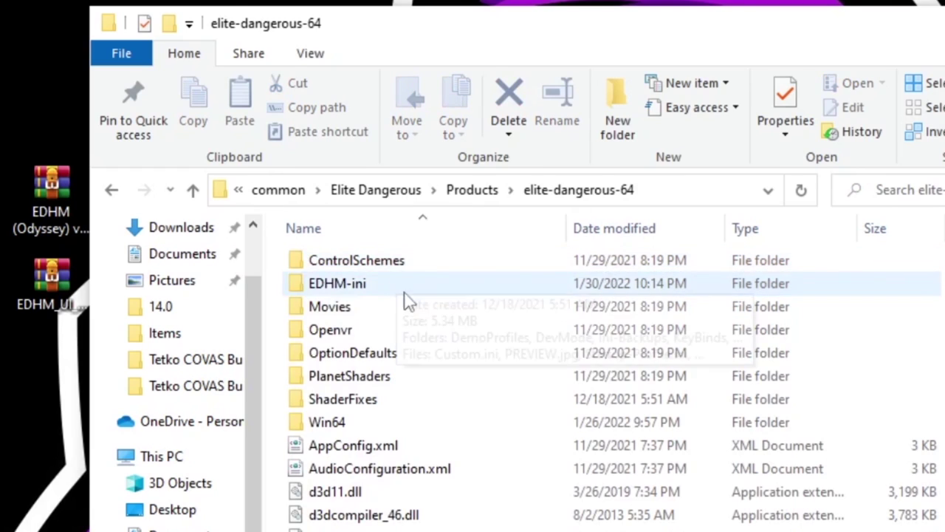
pyautogui.moveTo(220, 153); pyautogui.dragTo(464, 280)
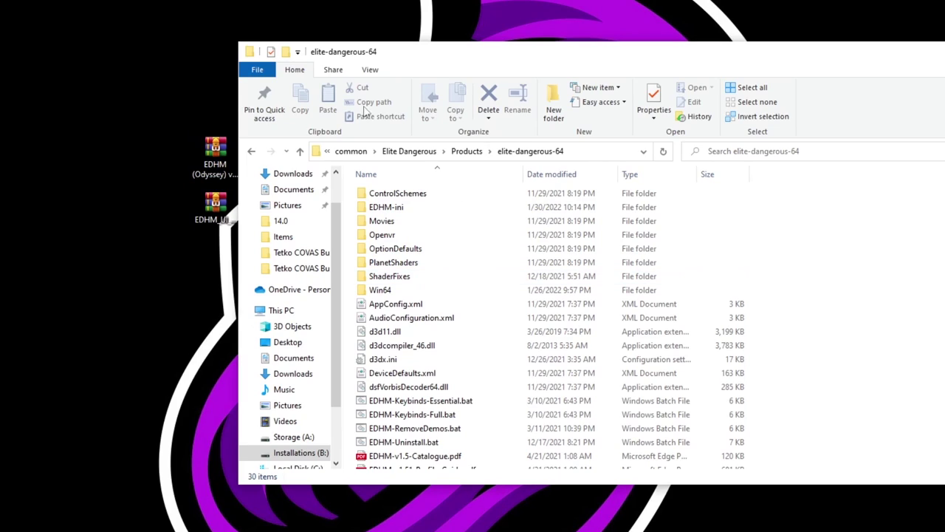
# - Go back to Products, open the elite-dangerous-odyssey-64 folder, and select both EDHM zip archives on the desktop
pyautogui.click(252, 153)
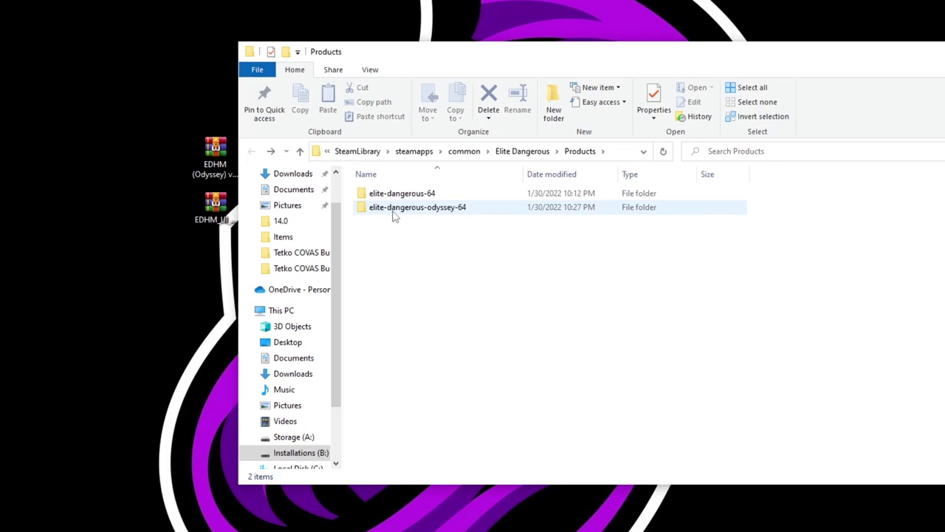
pyautogui.doubleClick(393, 209)
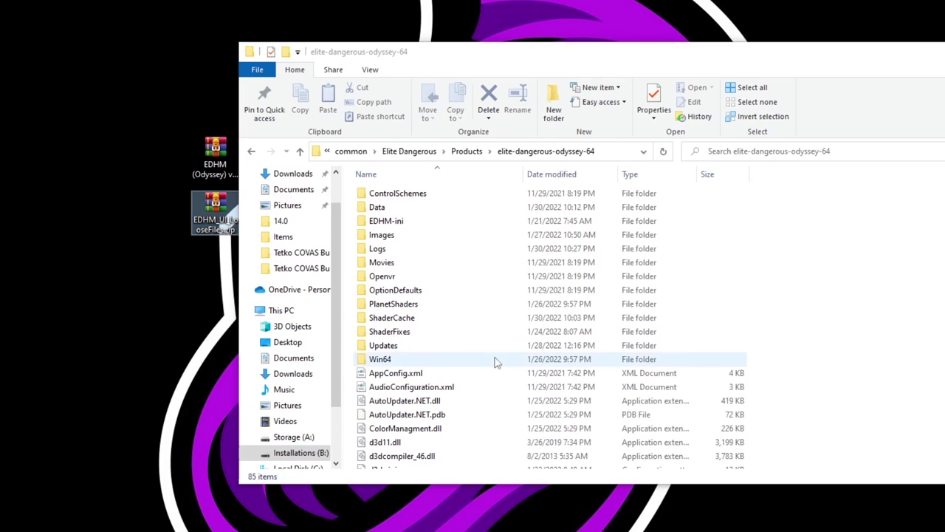
pyautogui.scroll(-1, 841, 311)
pyautogui.scroll(1, 840, 312)
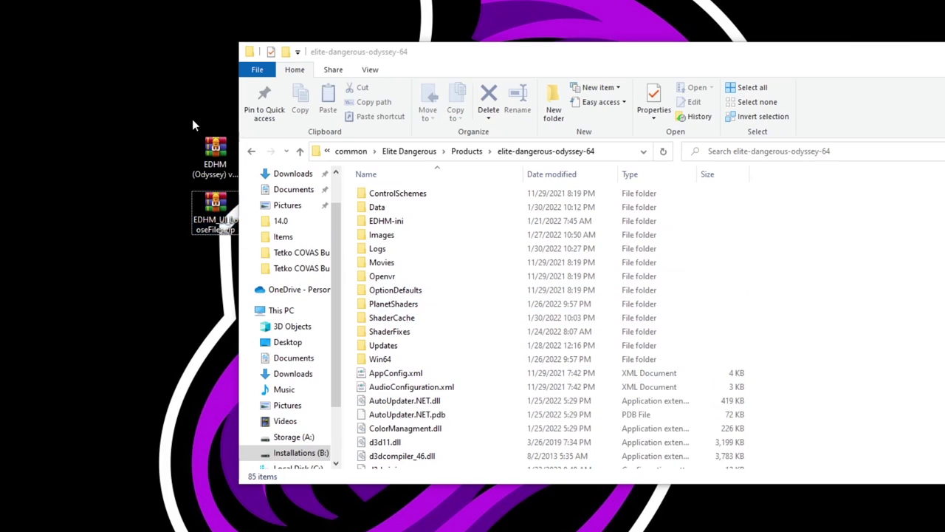
pyautogui.moveTo(175, 114); pyautogui.dragTo(223, 252)
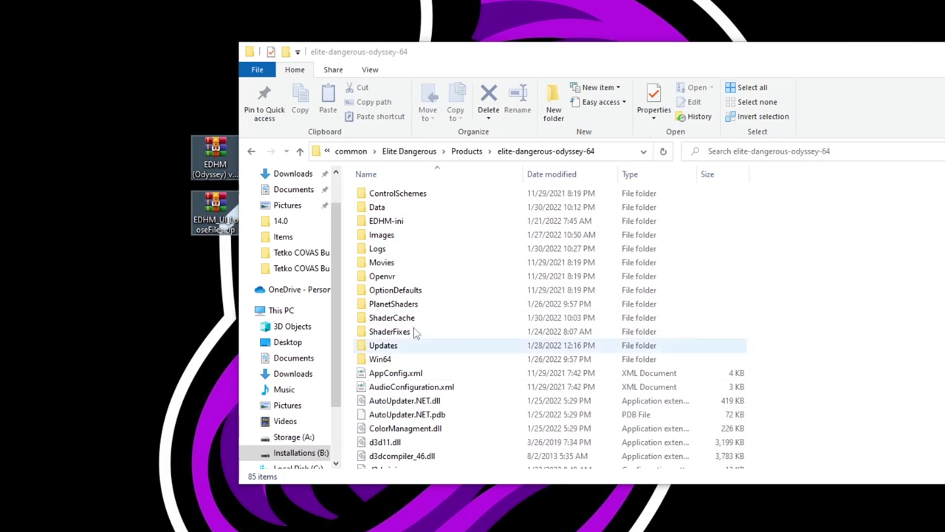
# - Locate both EDHM zip archives in the elite-dangerous-odyssey-64 folder and select EDHM_UI_LooseFiles.zip
pyautogui.click(733, 238)
pyautogui.hotkey('ctrl', 'v')
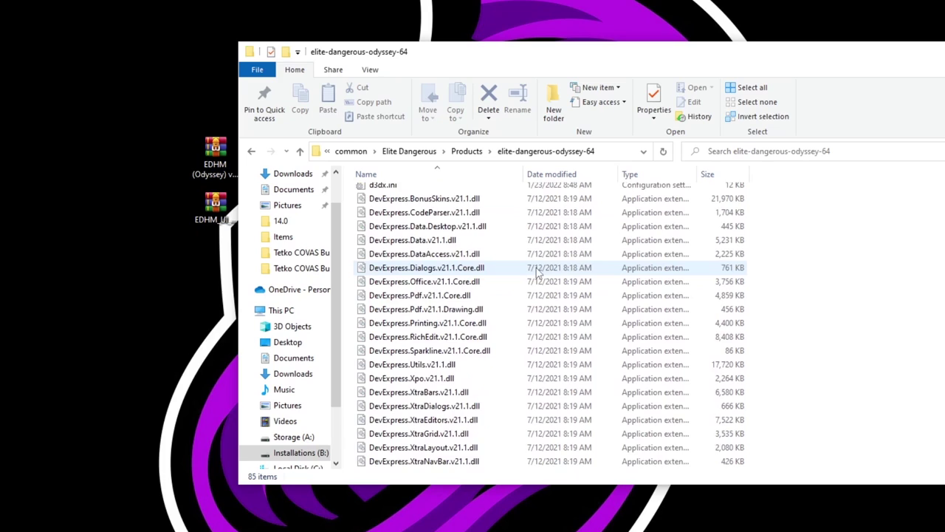
pyautogui.scroll(-2, 530, 287)
pyautogui.scroll(2, 530, 287)
pyautogui.click(413, 259)
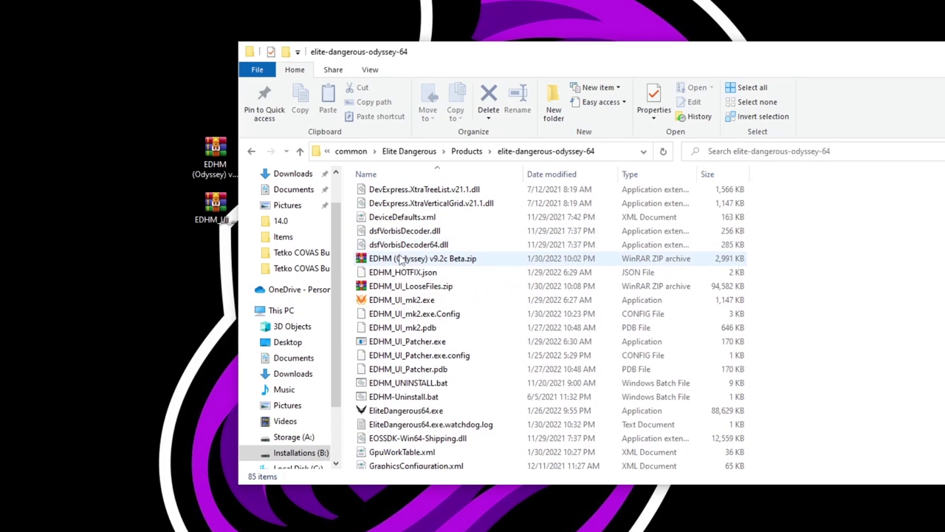
pyautogui.click(413, 285)
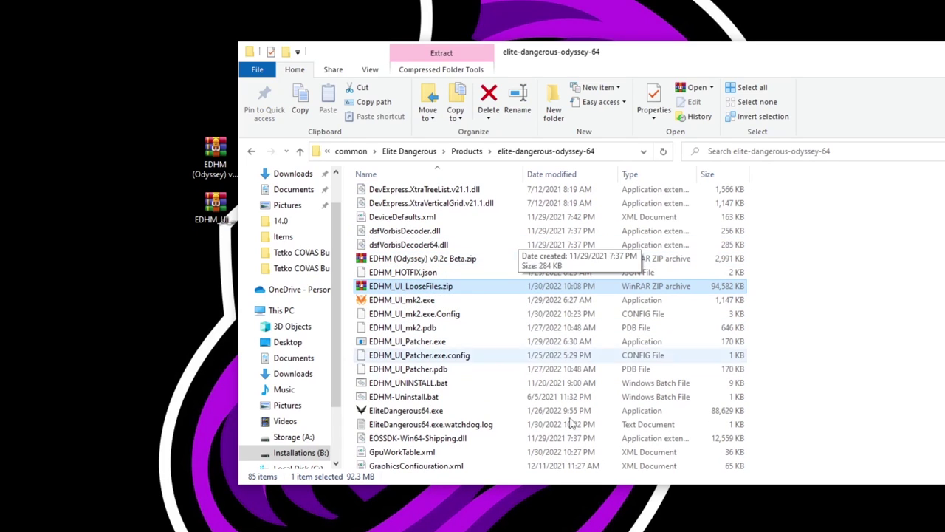
# - Find EDHM_UI_mk2.exe in the elite-dangerous-odyssey-64 folder, select it, and check its available file actions
pyautogui.scroll(2, 517, 335)
pyautogui.scroll(-3, 443, 361)
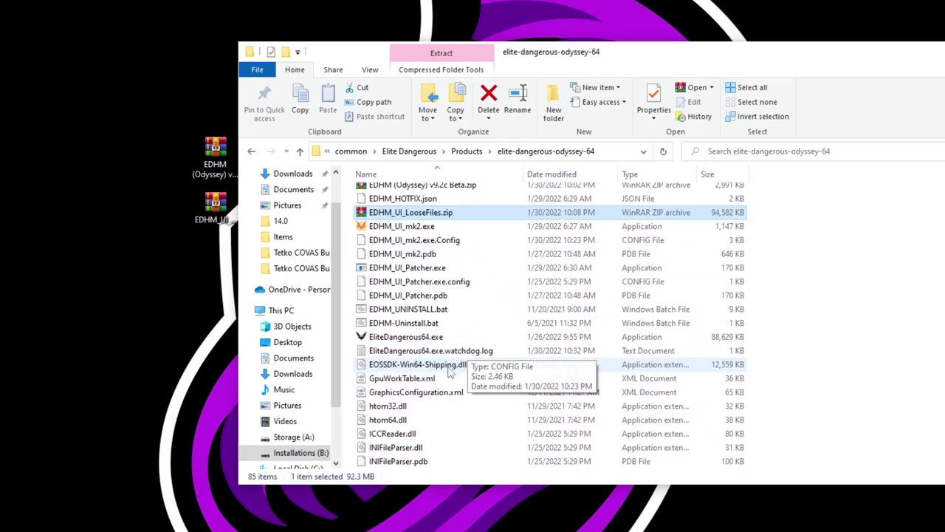
pyautogui.scroll(3, 441, 356)
pyautogui.scroll(6, 441, 355)
pyautogui.scroll(-8, 414, 332)
pyautogui.click(387, 310)
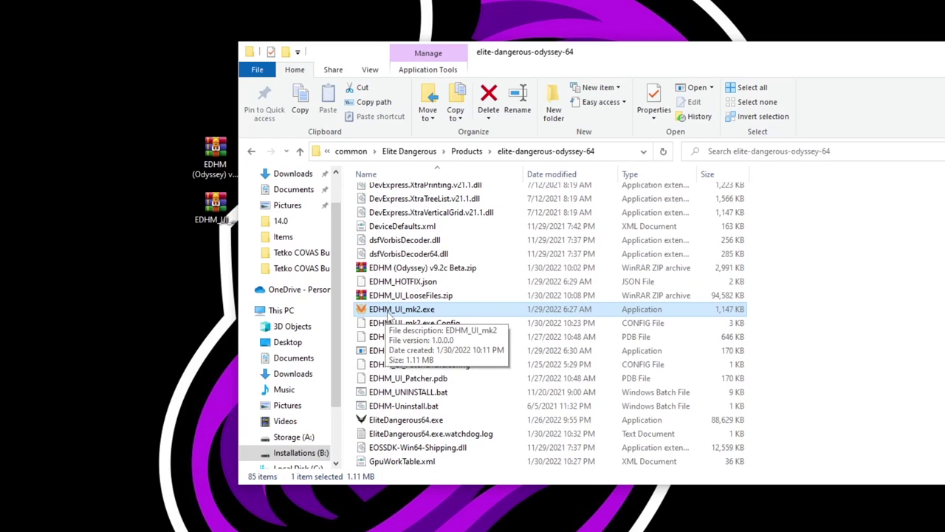
pyautogui.rightClick(388, 313)
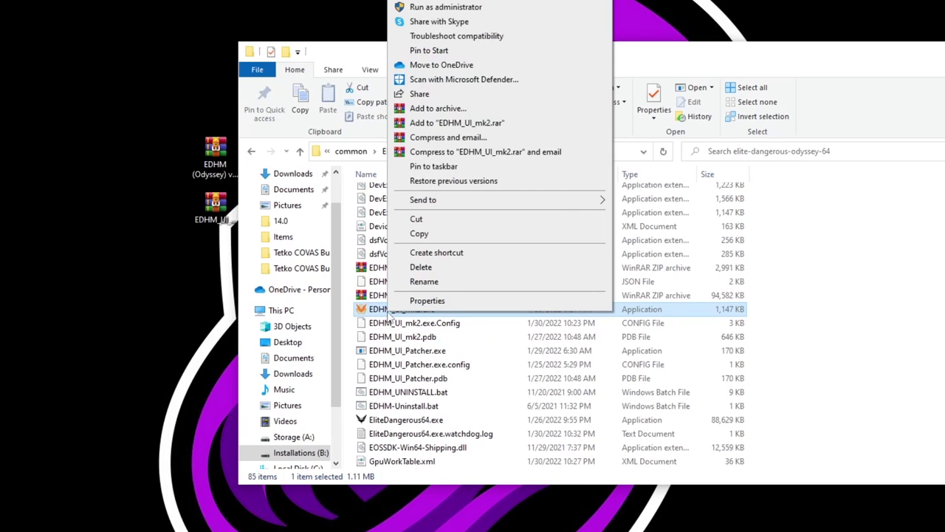
pyautogui.click(387, 313)
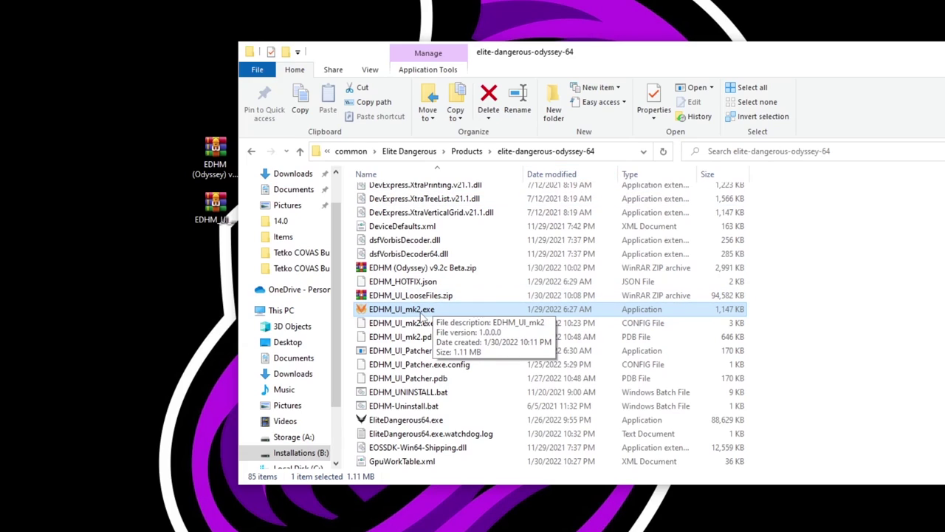
pyautogui.moveTo(423, 316); pyautogui.dragTo(207, 255)
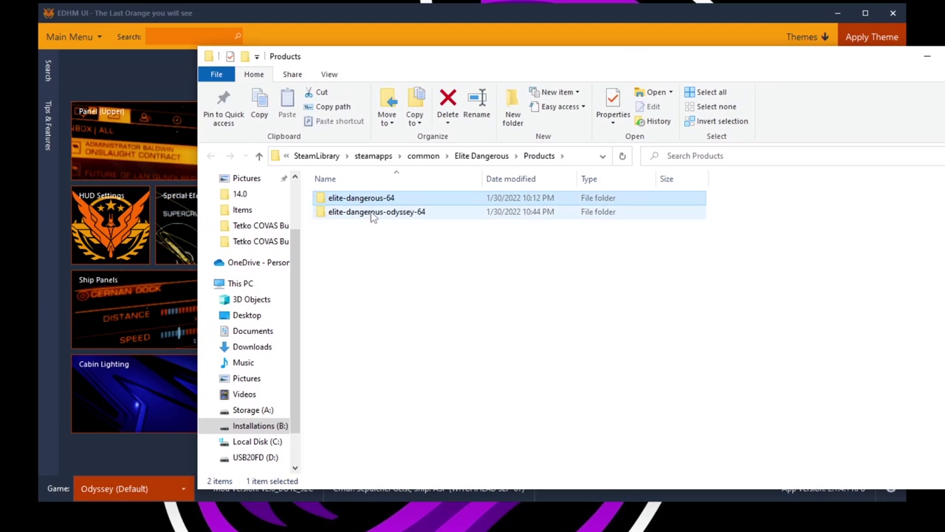
# - Look inside the elite-dangerous-64 folder in Products, and return to the Products folder
pyautogui.click(373, 212)
pyautogui.click(375, 211)
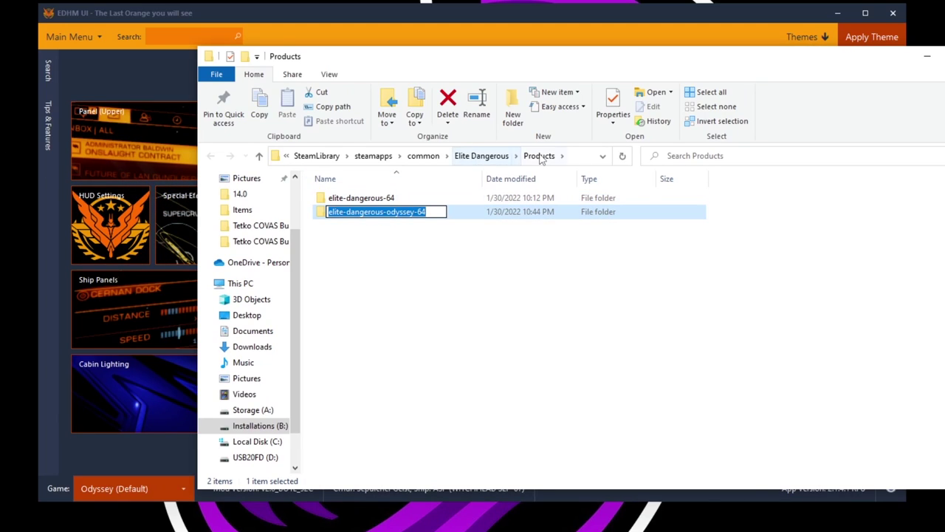
pyautogui.click(377, 201)
pyautogui.doubleClick(377, 203)
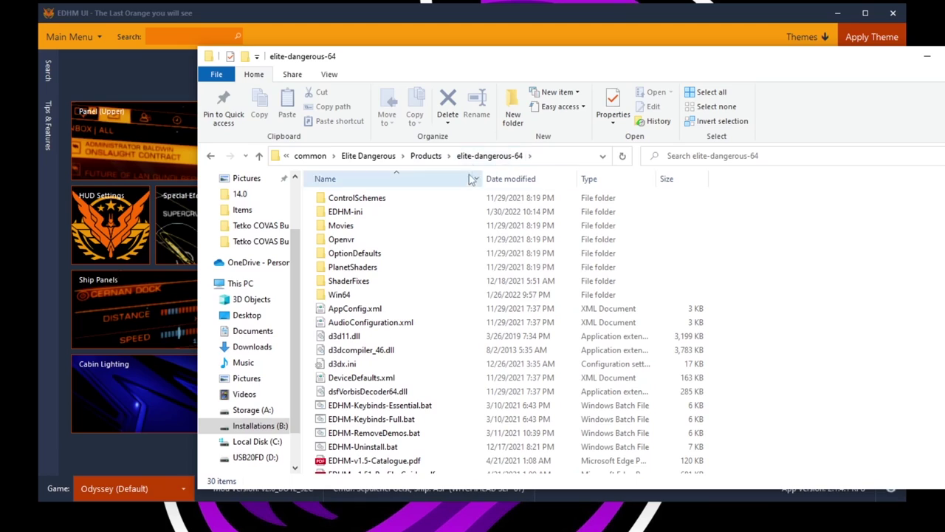
pyautogui.click(213, 156)
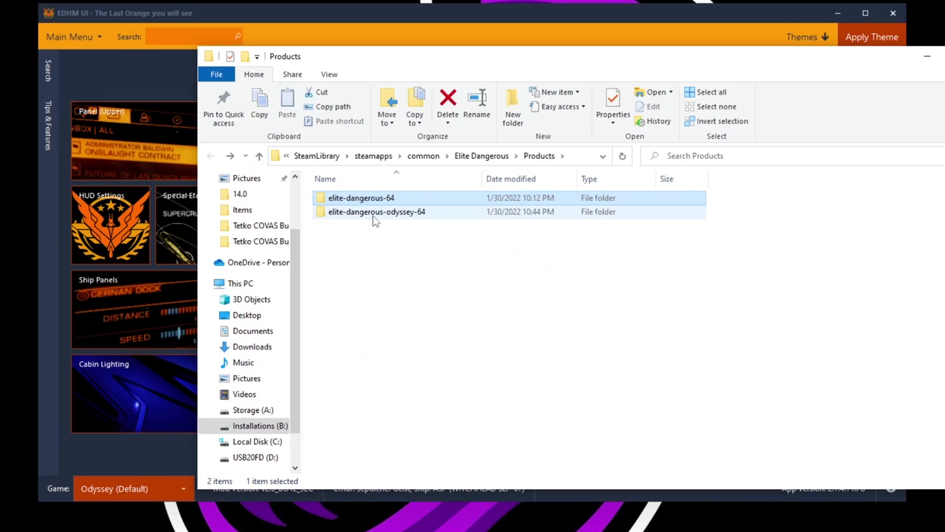
# - Open the elite-dangerous-odyssey-64 folder and copy its full path
pyautogui.doubleClick(377, 214)
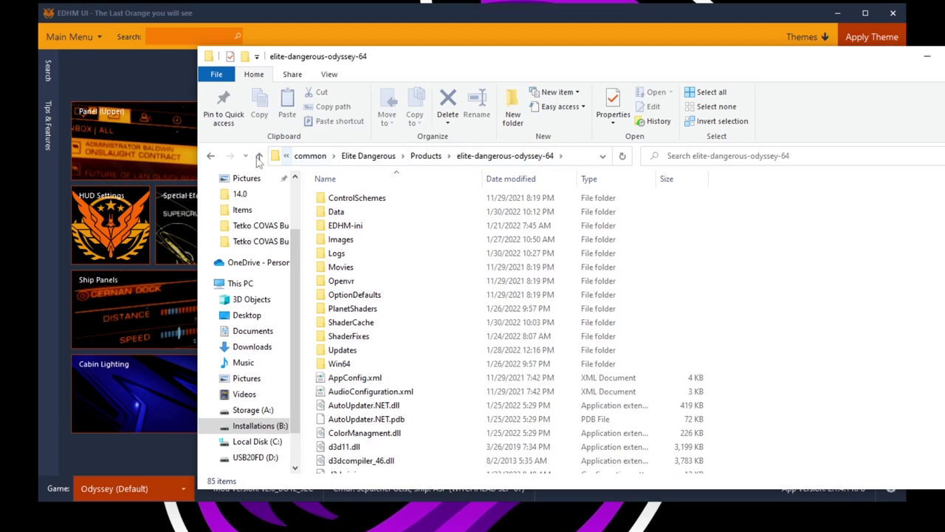
pyautogui.click(587, 162)
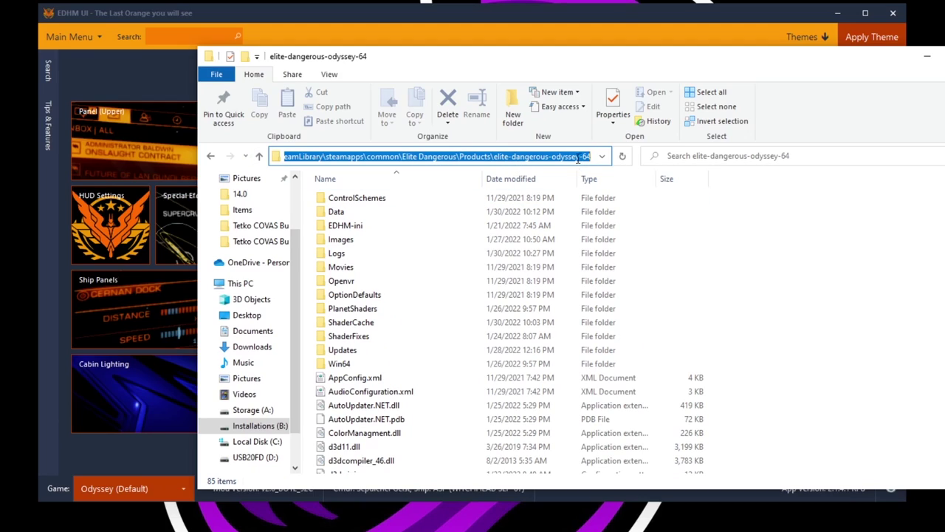
pyautogui.rightClick(463, 162)
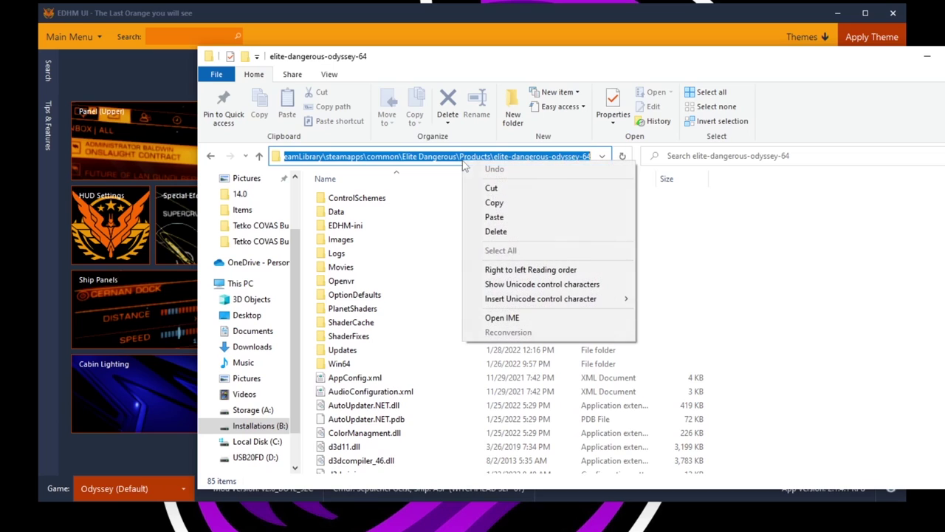
pyautogui.click(494, 202)
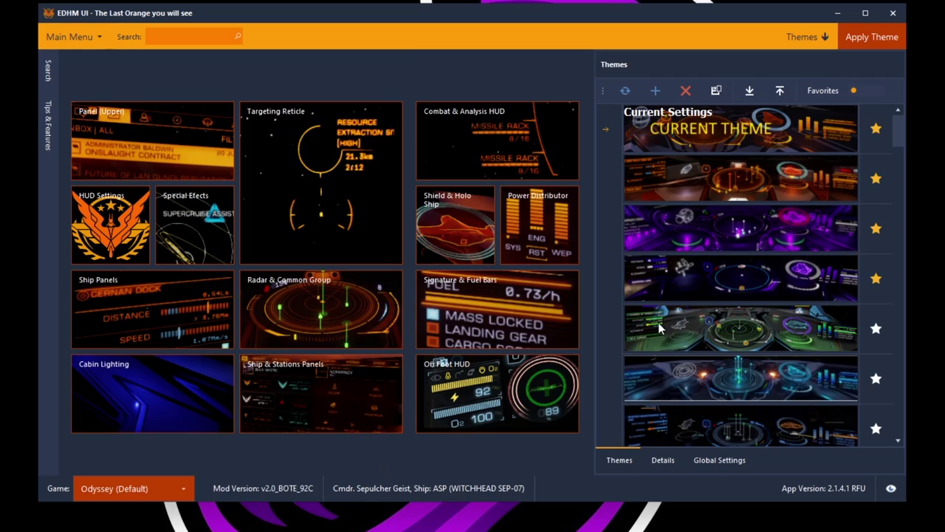
# - Check the available game choices in EDHM UI, keeping Odyssey (Default) selected
pyautogui.click(94, 39)
pyautogui.click(111, 495)
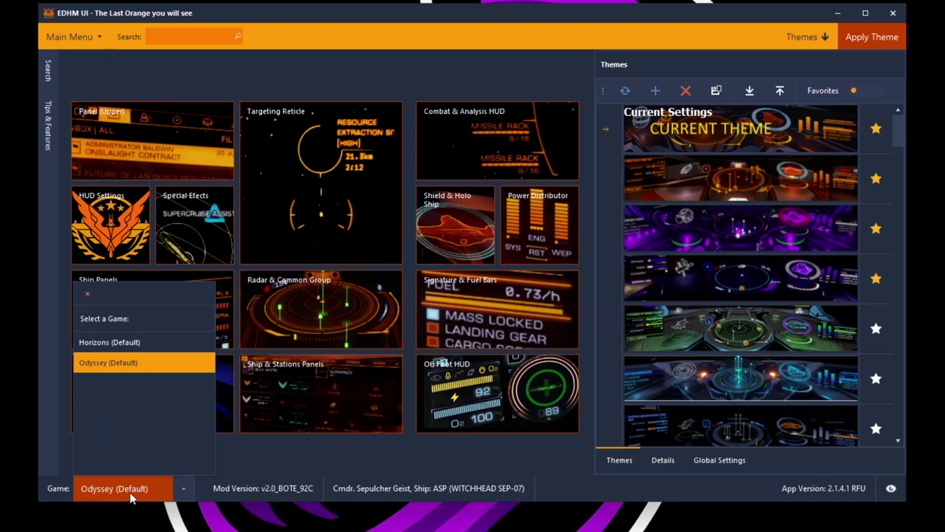
pyautogui.click(155, 488)
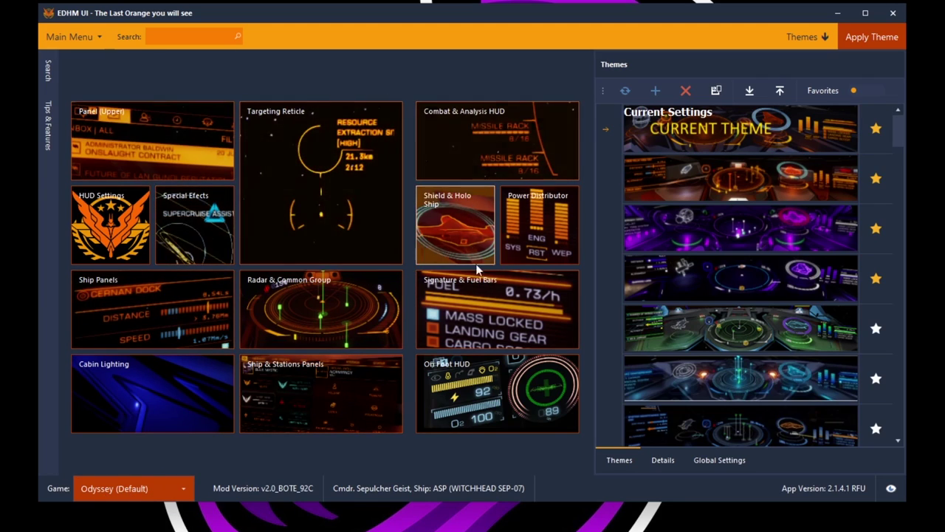
# - Examine the Shield & Holo Ship settings, including the shield, swirl and hologram colours, and open the Combat & Analysis HUD settings
pyautogui.click(450, 238)
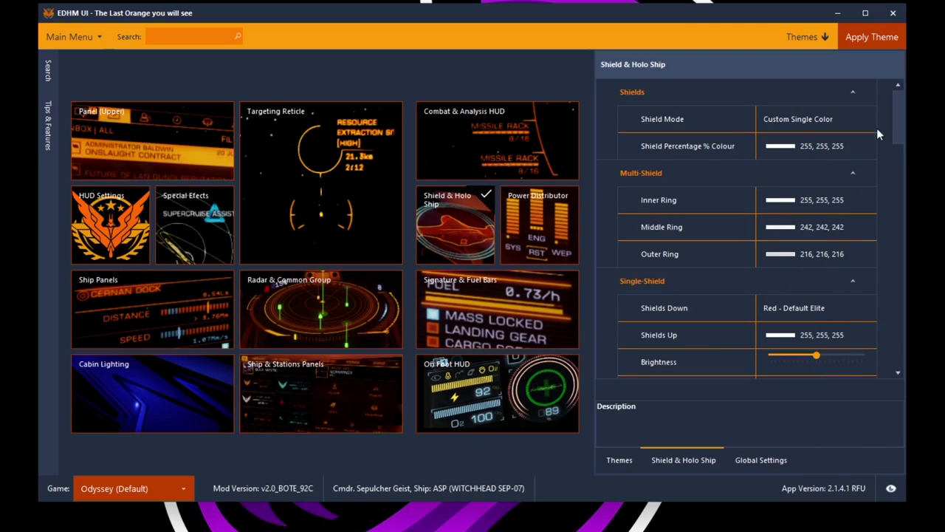
pyautogui.scroll(-12, 819, 269)
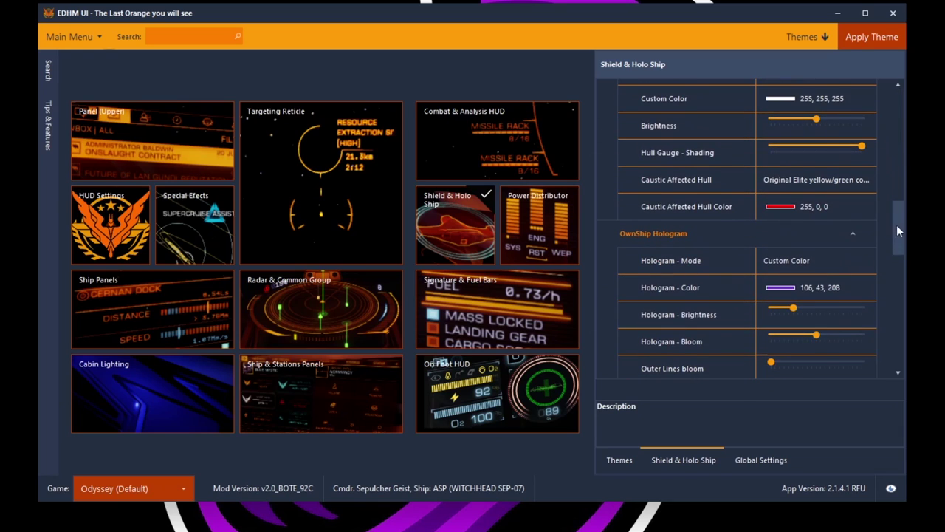
pyautogui.moveTo(897, 230); pyautogui.dragTo(881, 124)
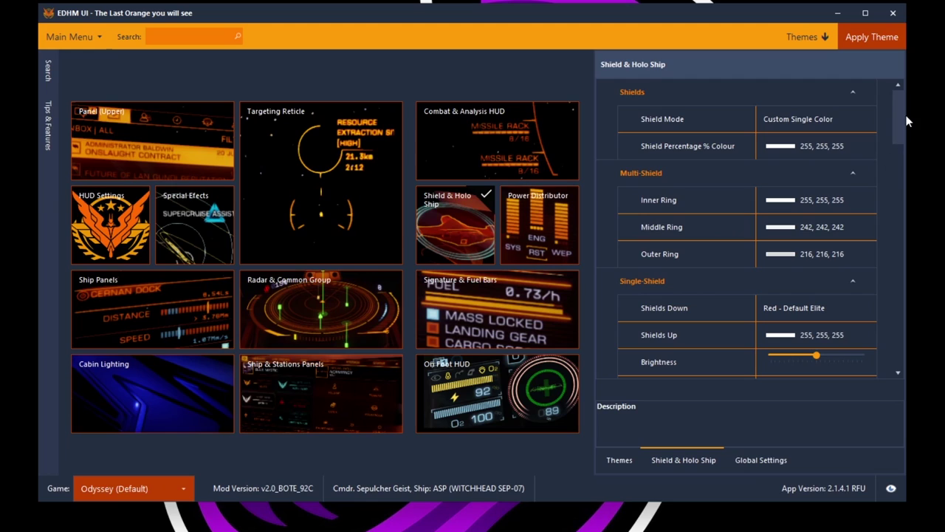
pyautogui.moveTo(908, 122); pyautogui.dragTo(905, 182)
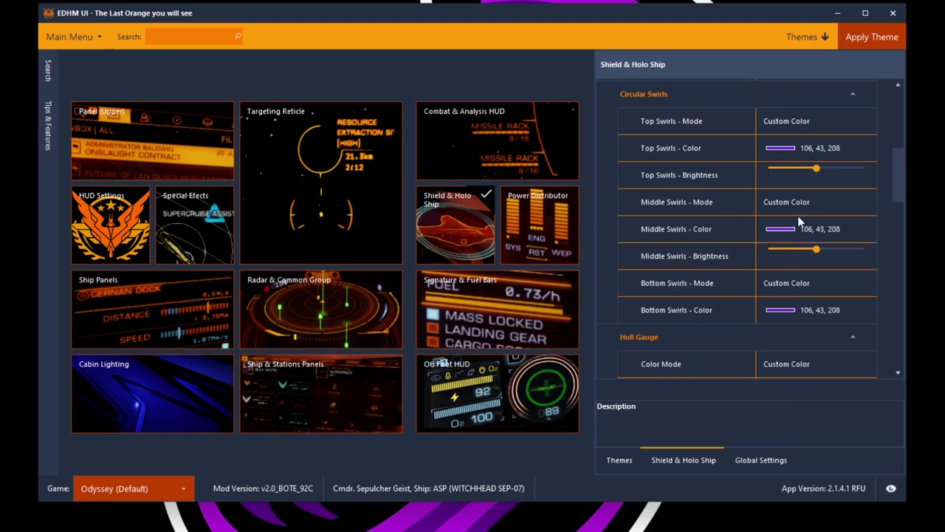
pyautogui.click(465, 246)
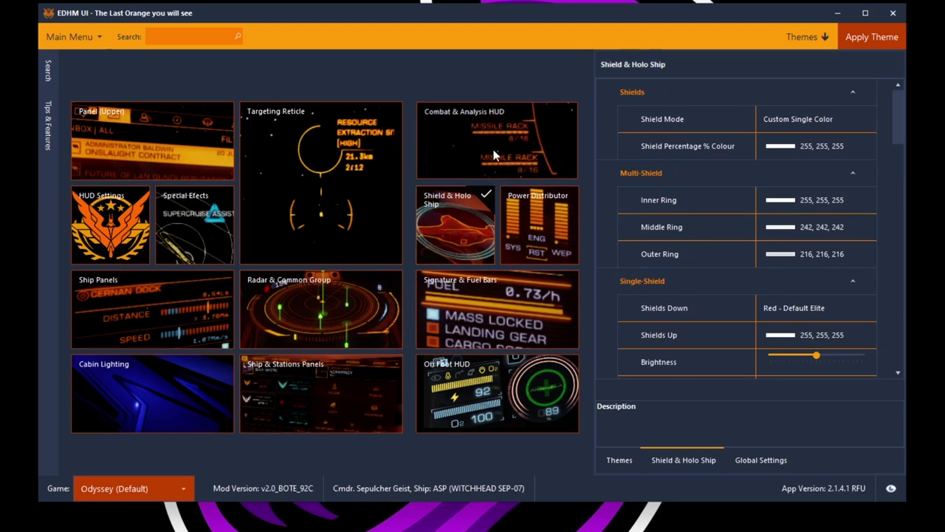
pyautogui.click(502, 138)
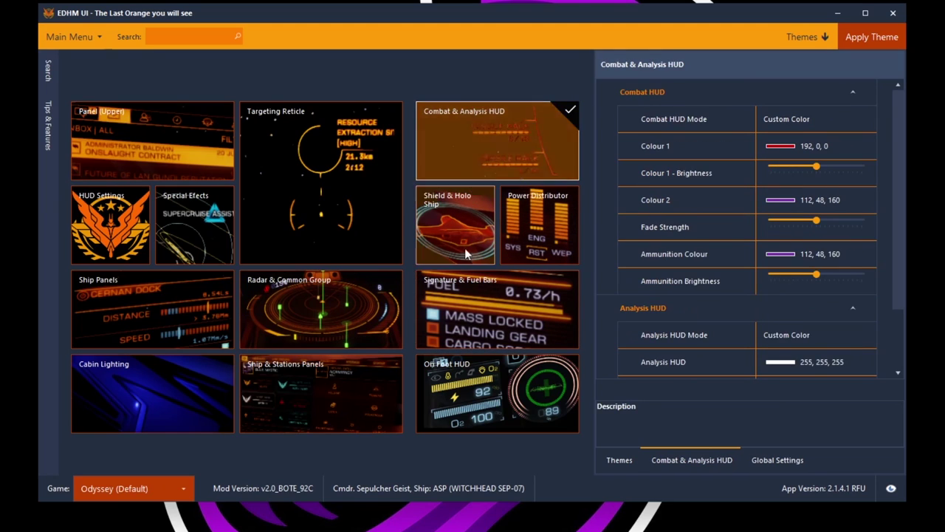
# - Show the themes list and browse through the available HUD themes
pyautogui.click(801, 37)
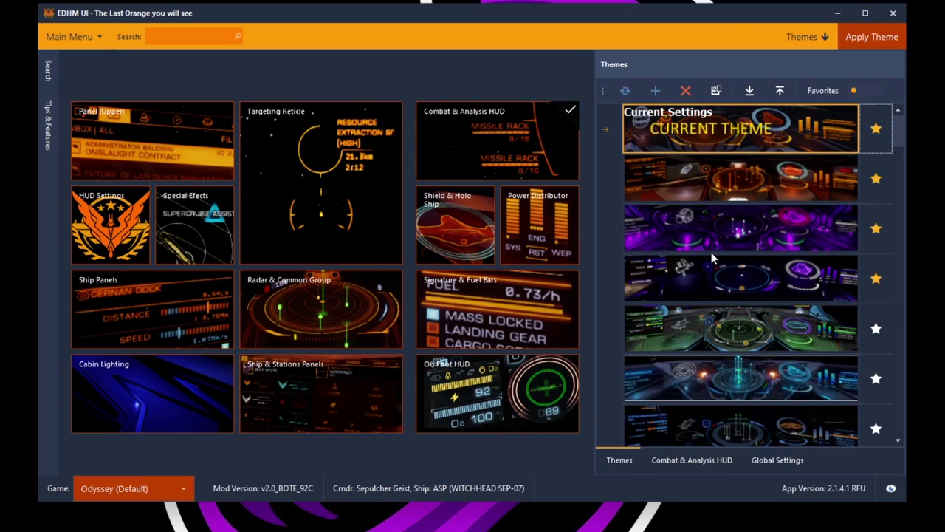
pyautogui.moveTo(896, 133); pyautogui.dragTo(899, 220)
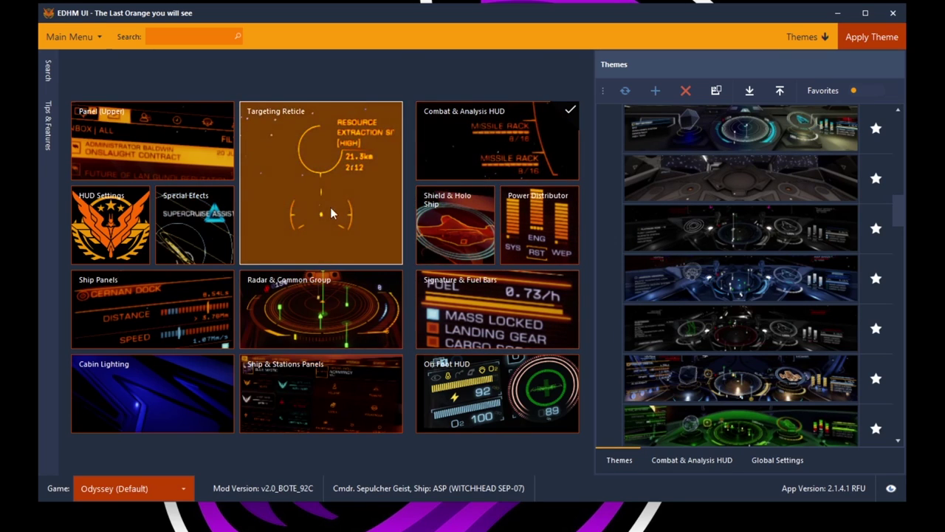
pyautogui.moveTo(897, 219)
pyautogui.mouseDown()
pyautogui.moveTo(899, 398)
pyautogui.moveTo(894, 133)
pyautogui.mouseUp()
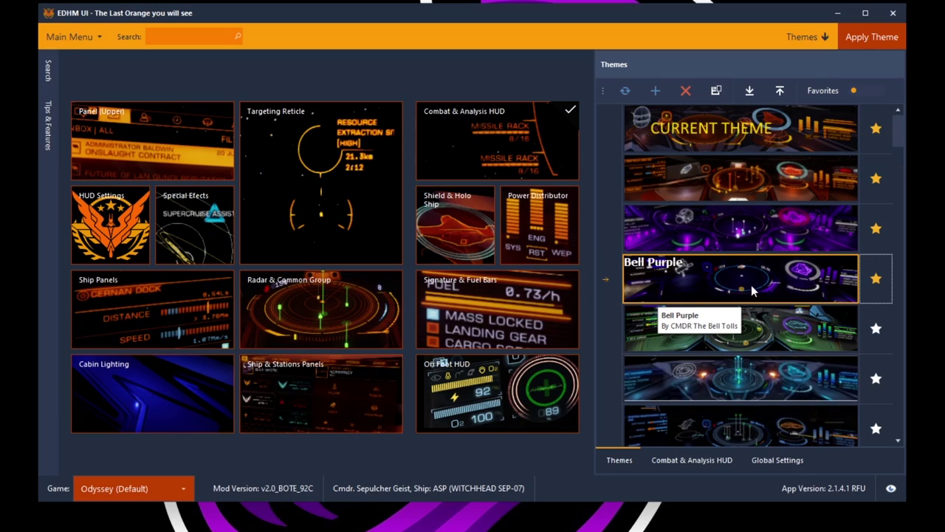
# - Compare the first few favourite themes, select Bell Purple, and apply it
pyautogui.click(742, 181)
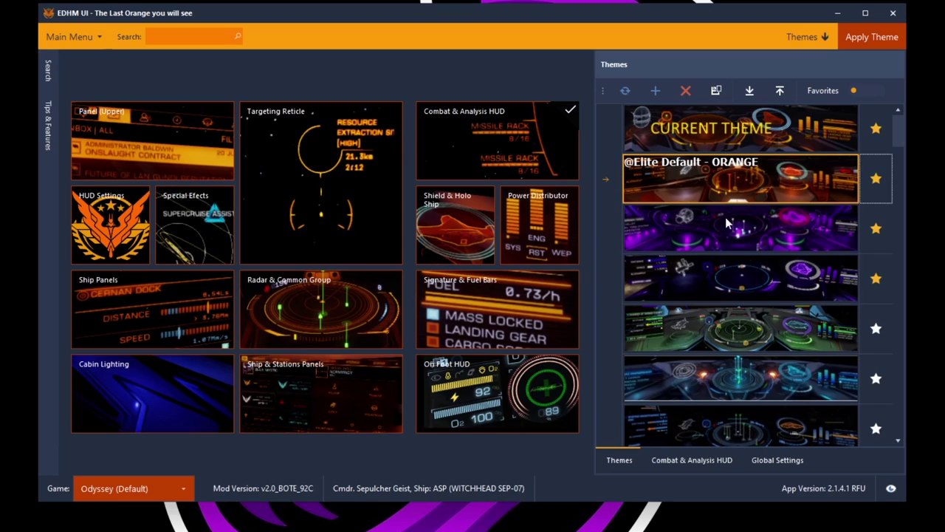
pyautogui.click(725, 222)
pyautogui.click(717, 285)
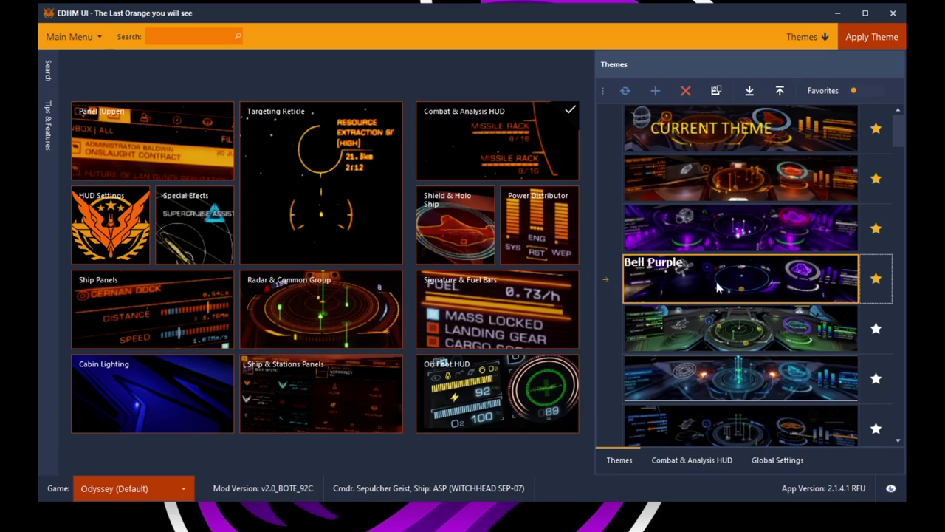
pyautogui.click(871, 37)
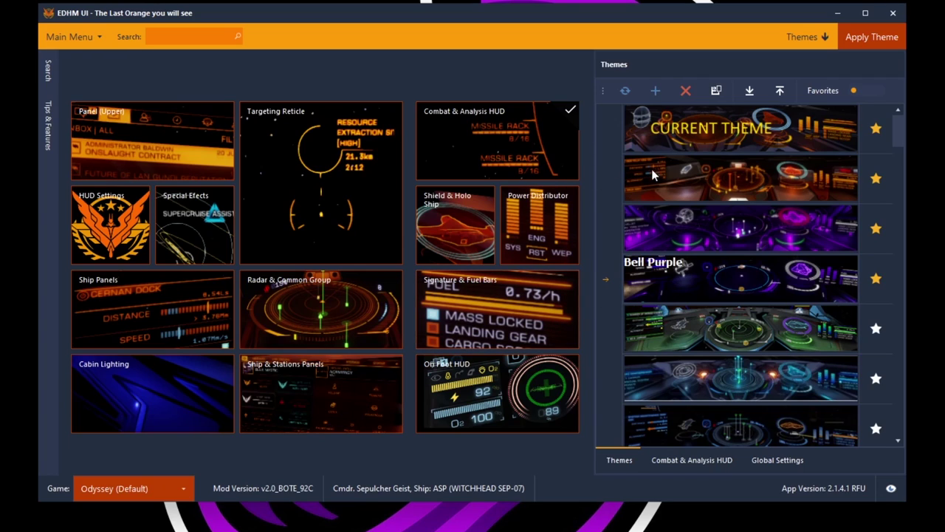
# - Check the main menu for the options to update or uninstall the EDHM mod, and close it
pyautogui.click(93, 42)
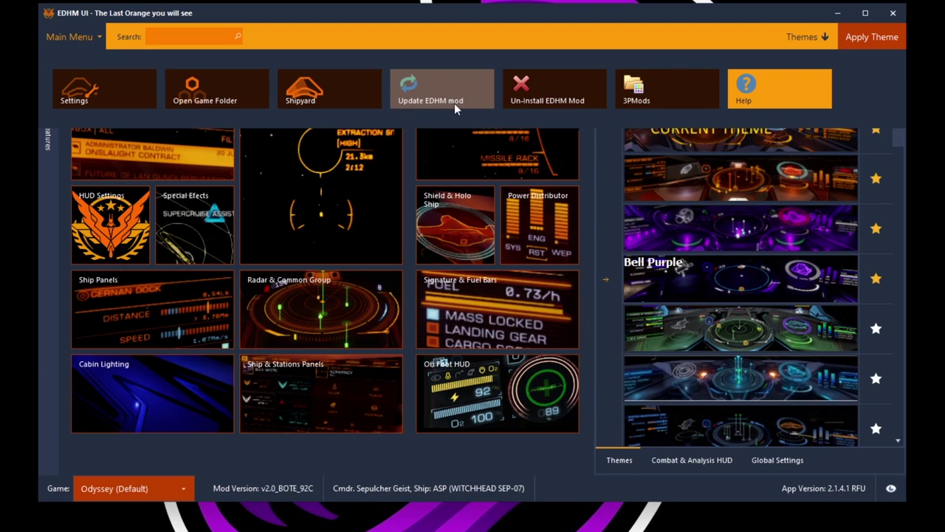
pyautogui.click(894, 224)
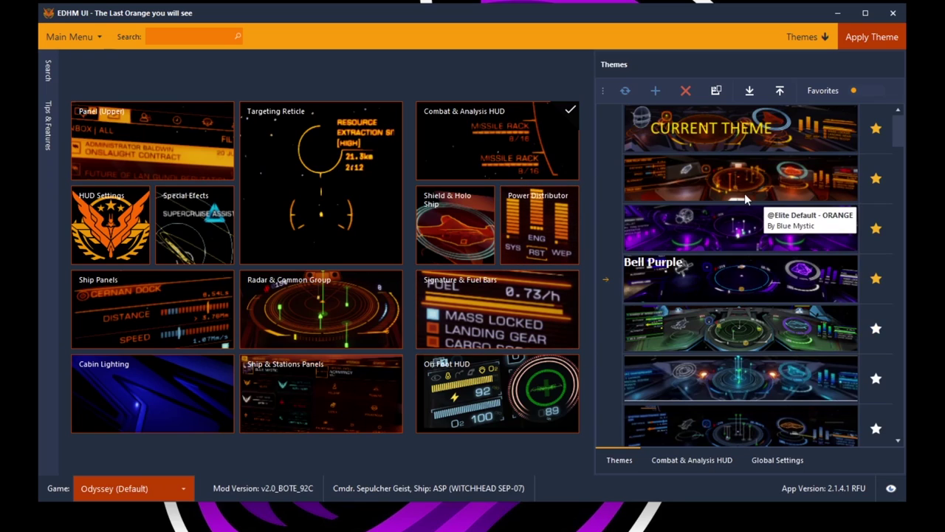
pyautogui.click(692, 280)
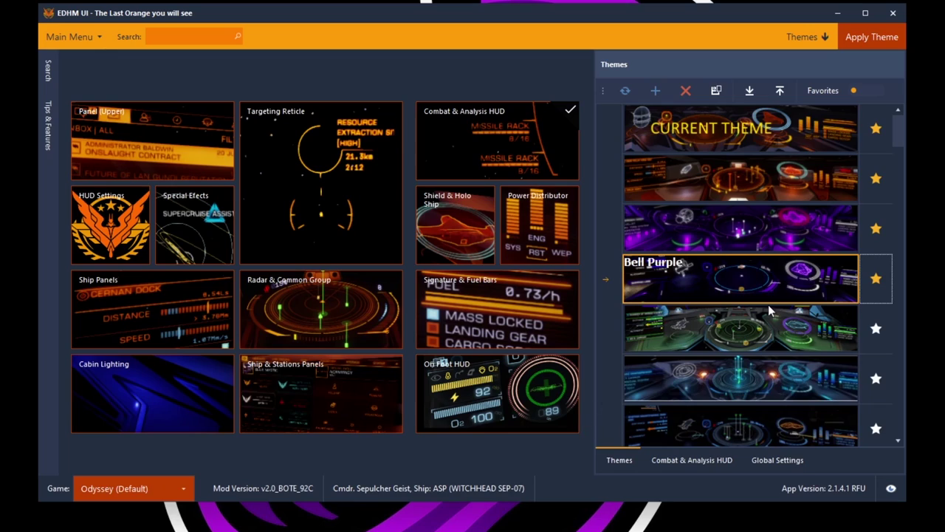
pyautogui.click(741, 193)
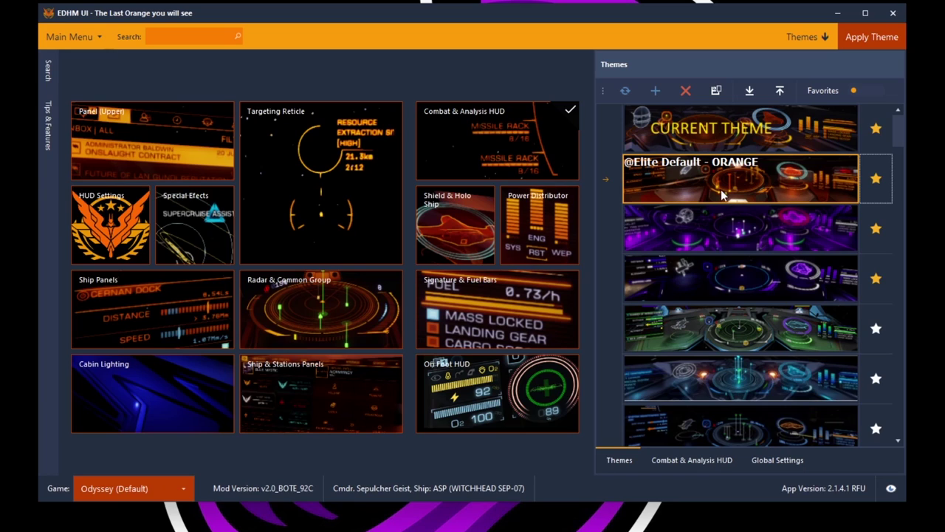
pyautogui.scroll(-3, 739, 213)
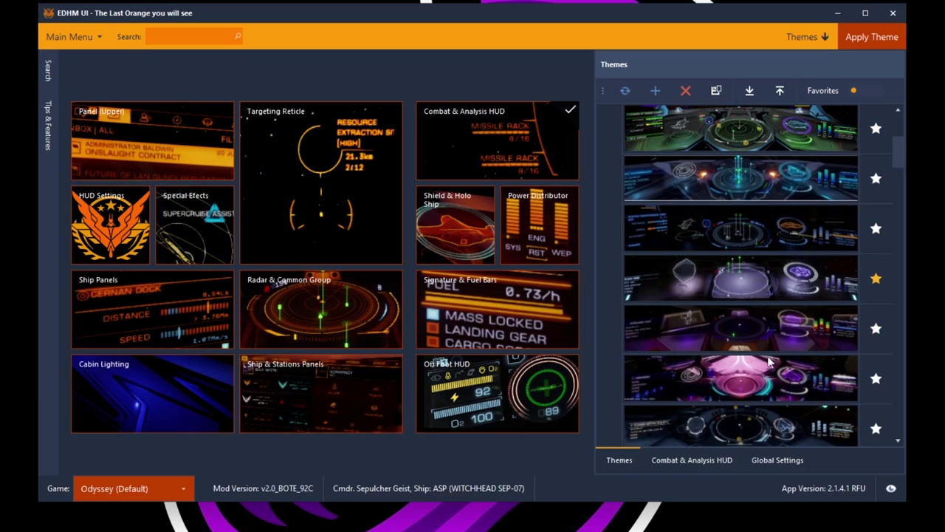
pyautogui.click(701, 299)
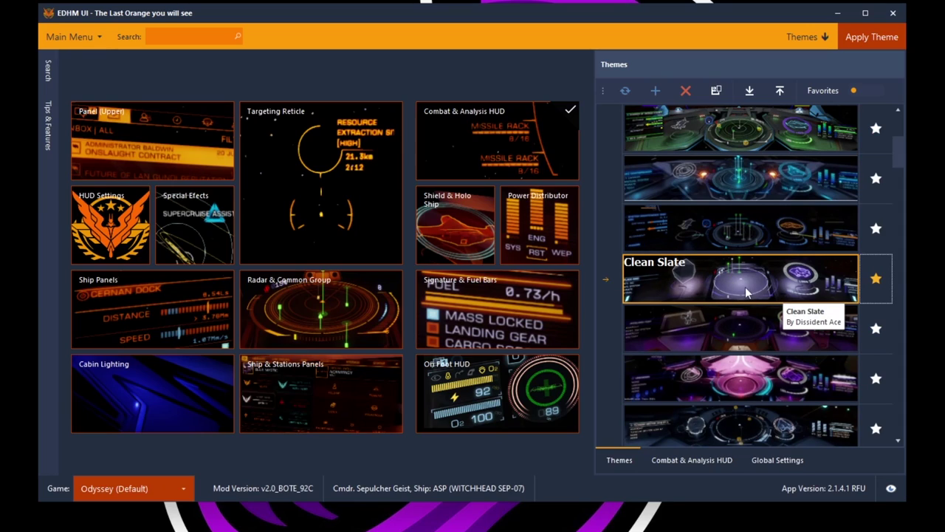
# - Apply the Clean Slate theme and switch to the running Elite Dangerous game
pyautogui.click(854, 42)
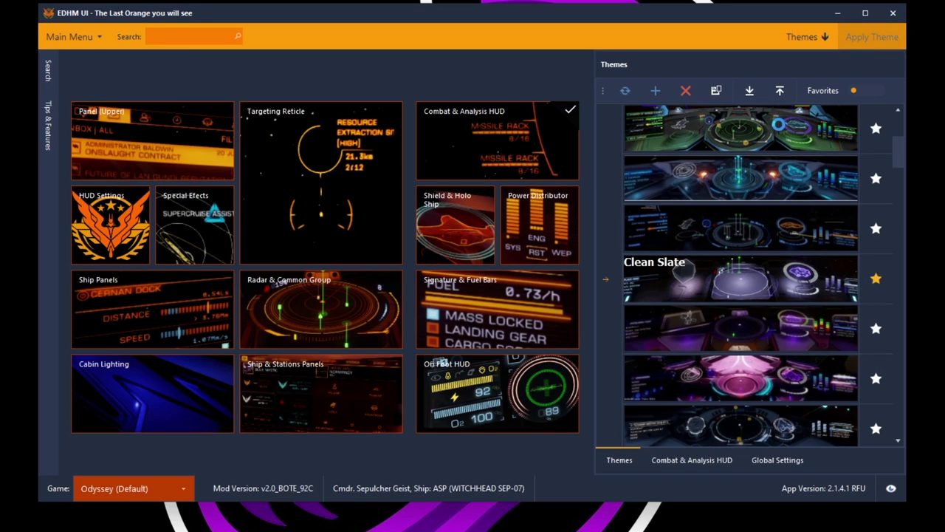
pyautogui.click(470, 292)
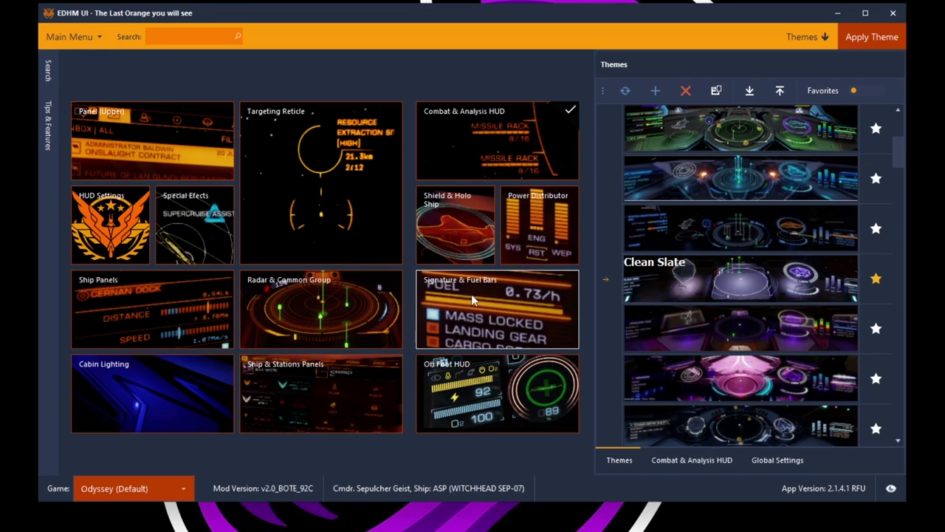
pyautogui.click(839, 18)
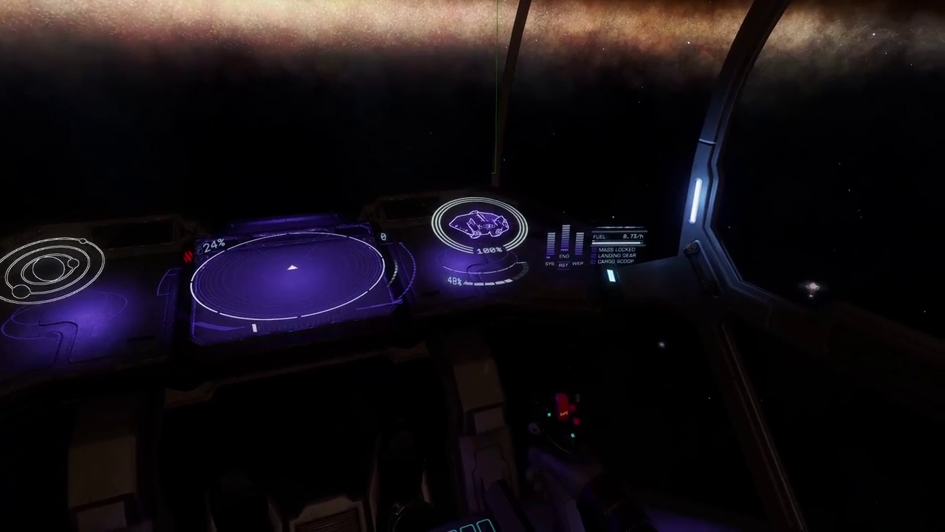
# - Examine the applied theme's colours on the comms panel and the ship's Status panel
pyautogui.press('Return')
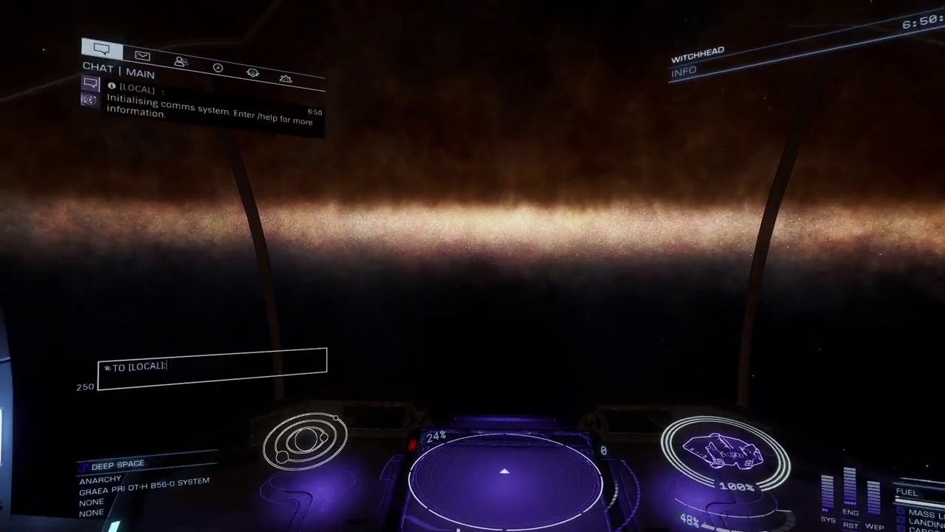
pyautogui.press('4')
pyautogui.press('e')
pyautogui.press('e')
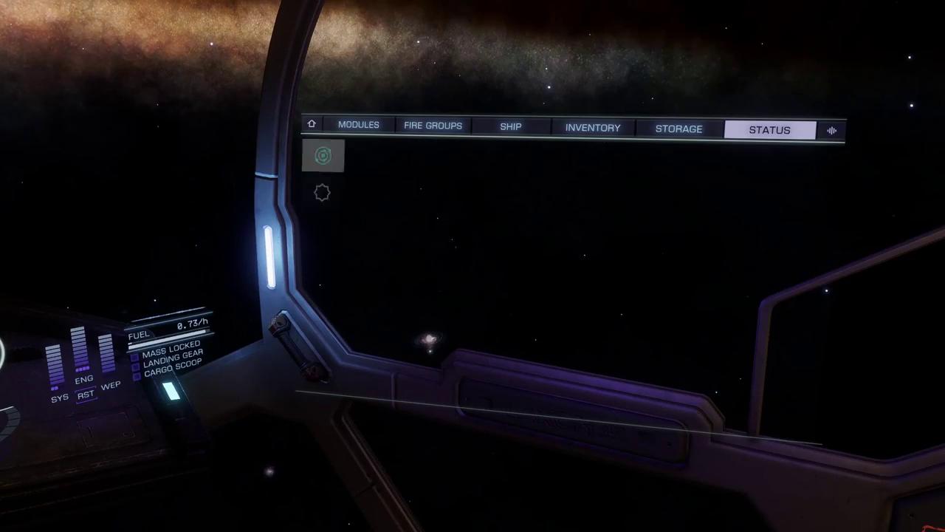
# - Examine the Navigation panel's colours by going down its location list to GRAEA PRI PT-H B56-0, and close the panel
pyautogui.press('1')
pyautogui.press('s')
pyautogui.press('s')
pyautogui.press('s')
pyautogui.press('s')
pyautogui.press('s')
pyautogui.press('s')
pyautogui.press('s')
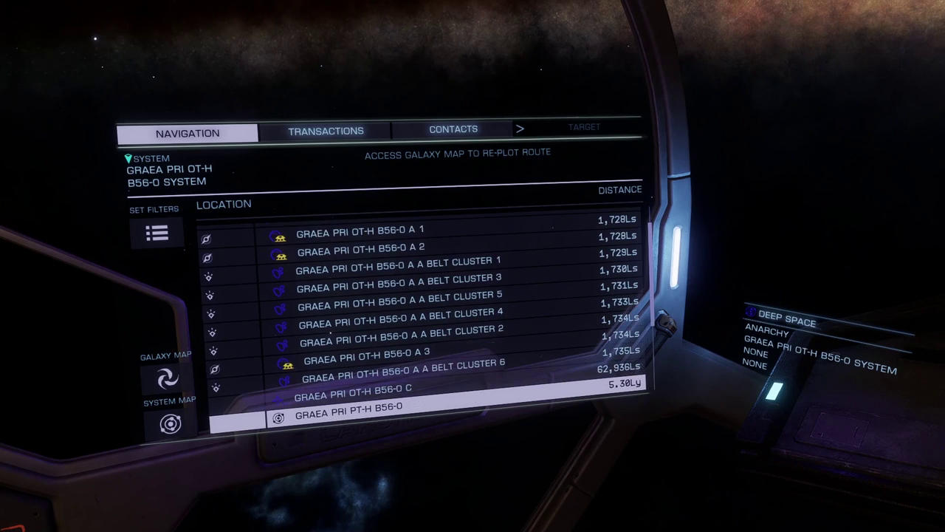
pyautogui.press('1')
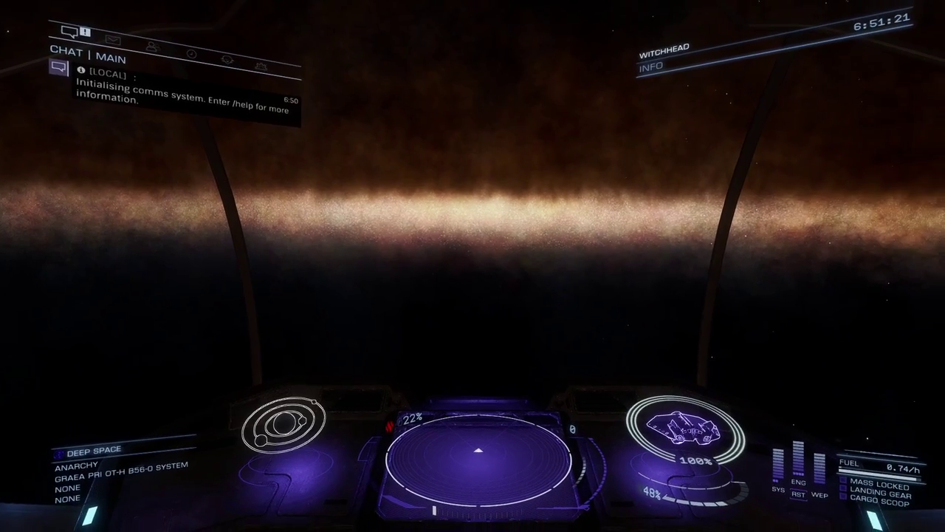
# - Deploy the hardpoints, toggle between Analysis and Combat mode to compare their HUD colours, and retract the hardpoints
pyautogui.press('u')
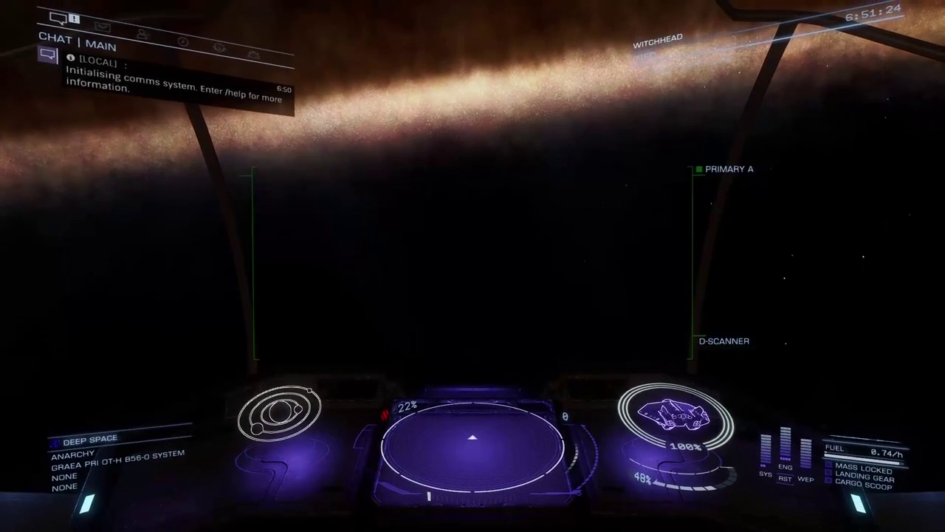
pyautogui.click(249, 378)
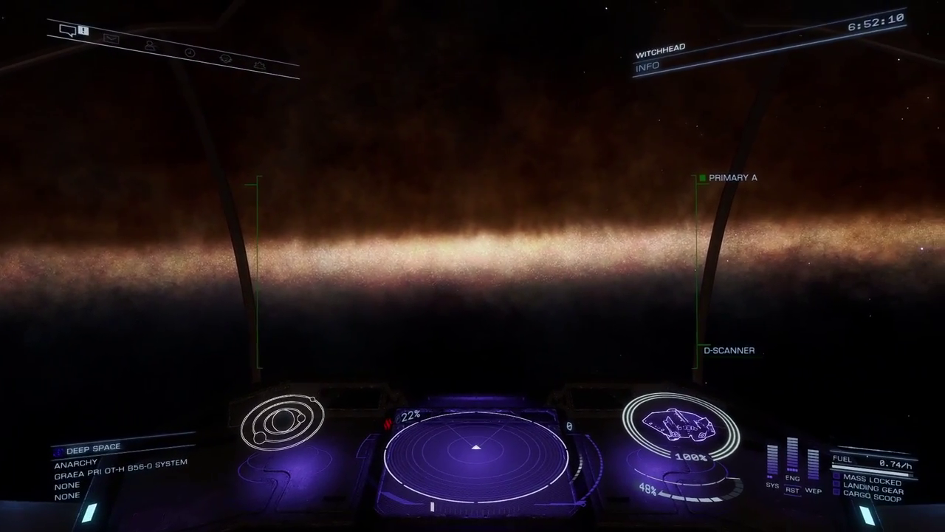
pyautogui.press('m')
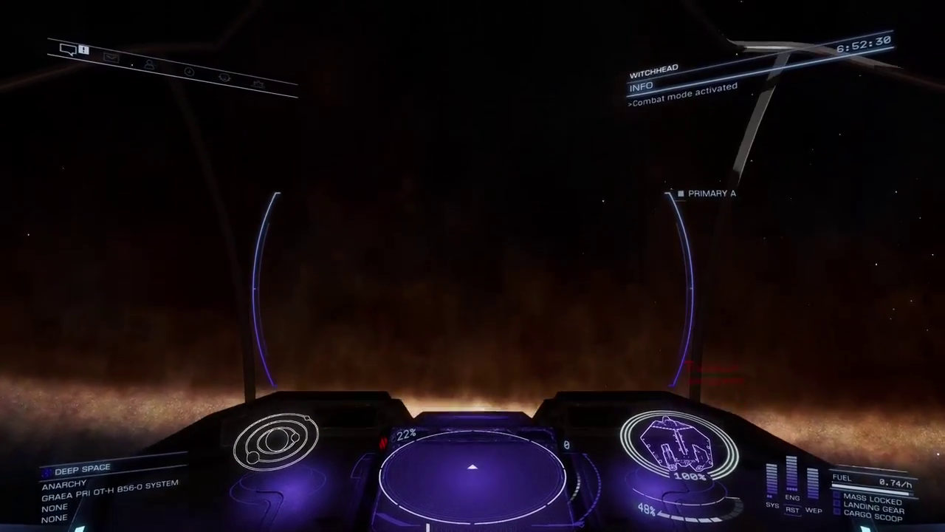
pyautogui.press('m')
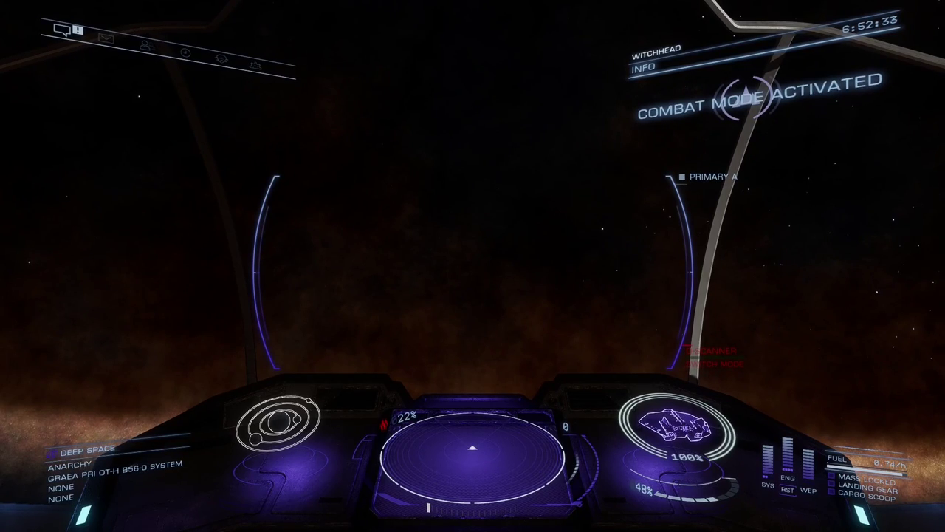
pyautogui.press('m')
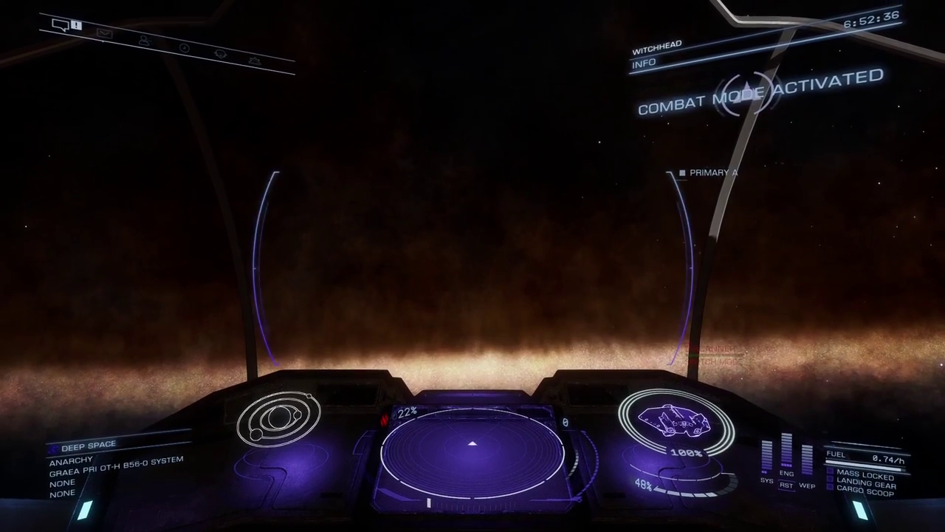
pyautogui.press('m')
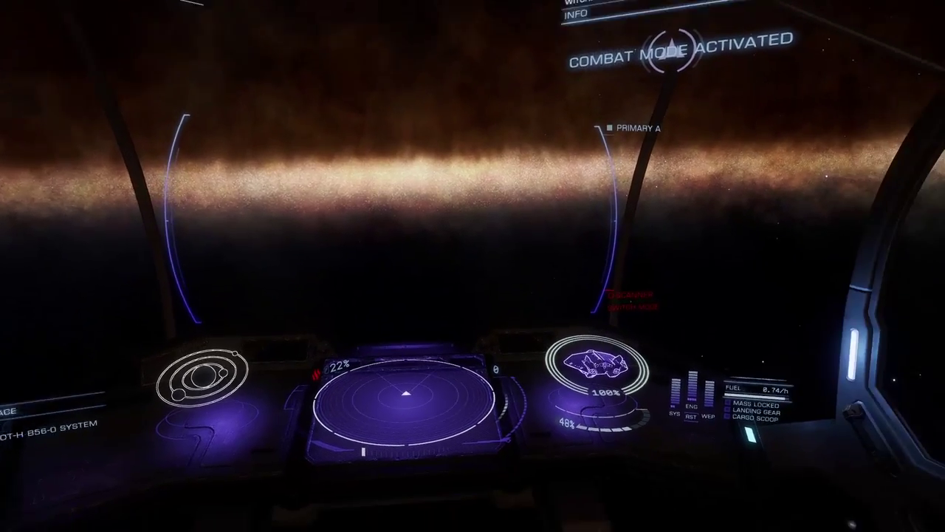
pyautogui.press('m')
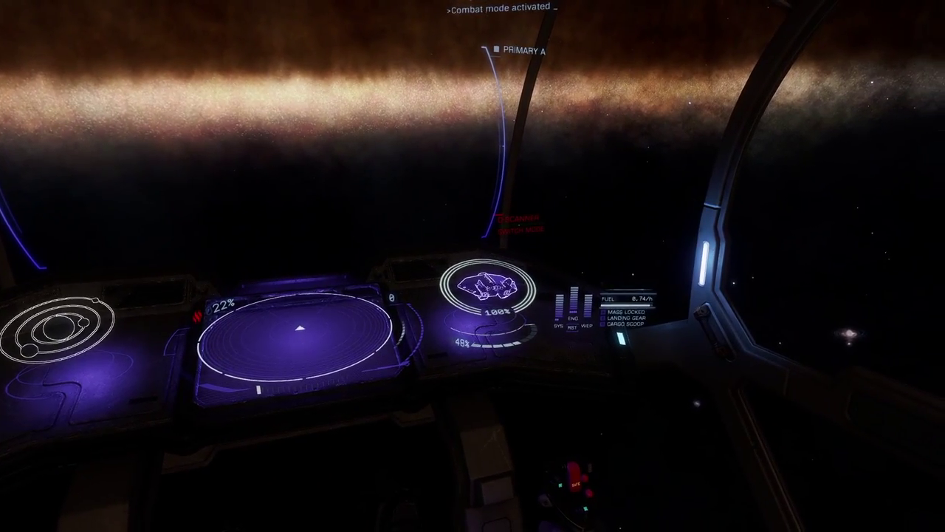
pyautogui.press('u')
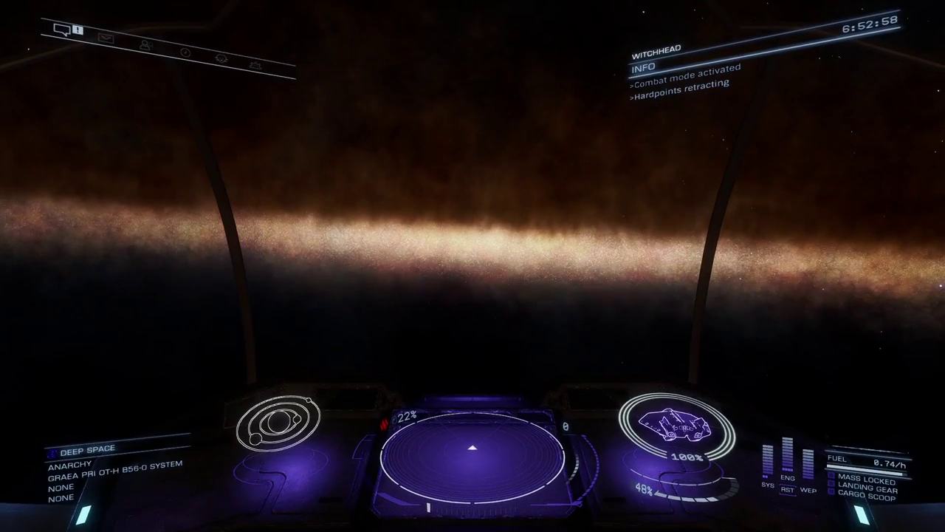